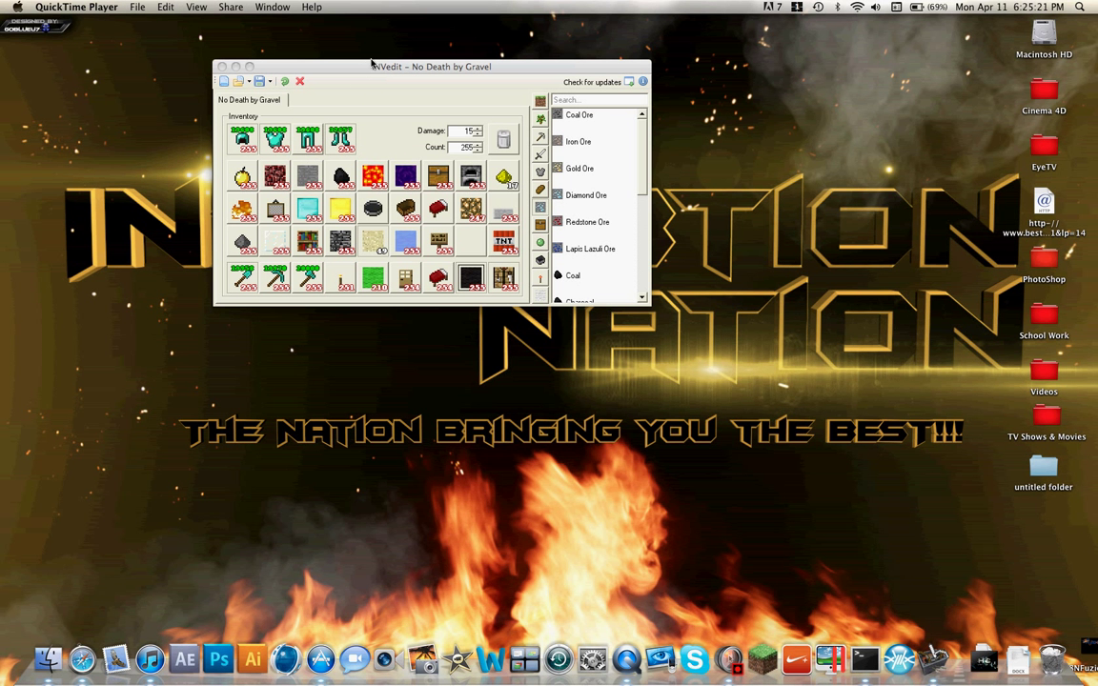
# Close the open INVedit window that shows the "No Death by Gravel" inventory.
pyautogui.moveTo(365, 67); pyautogui.dragTo(468, 116)
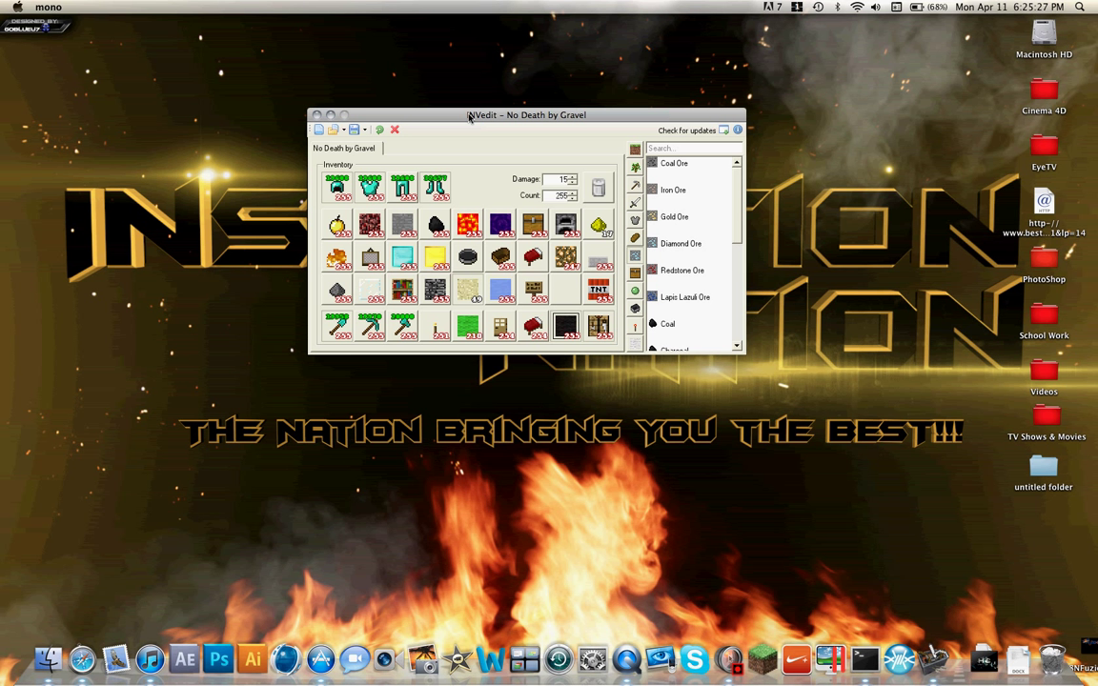
pyautogui.click(331, 115)
pyautogui.moveTo(329, 103); pyautogui.dragTo(632, 267)
pyautogui.click(632, 267)
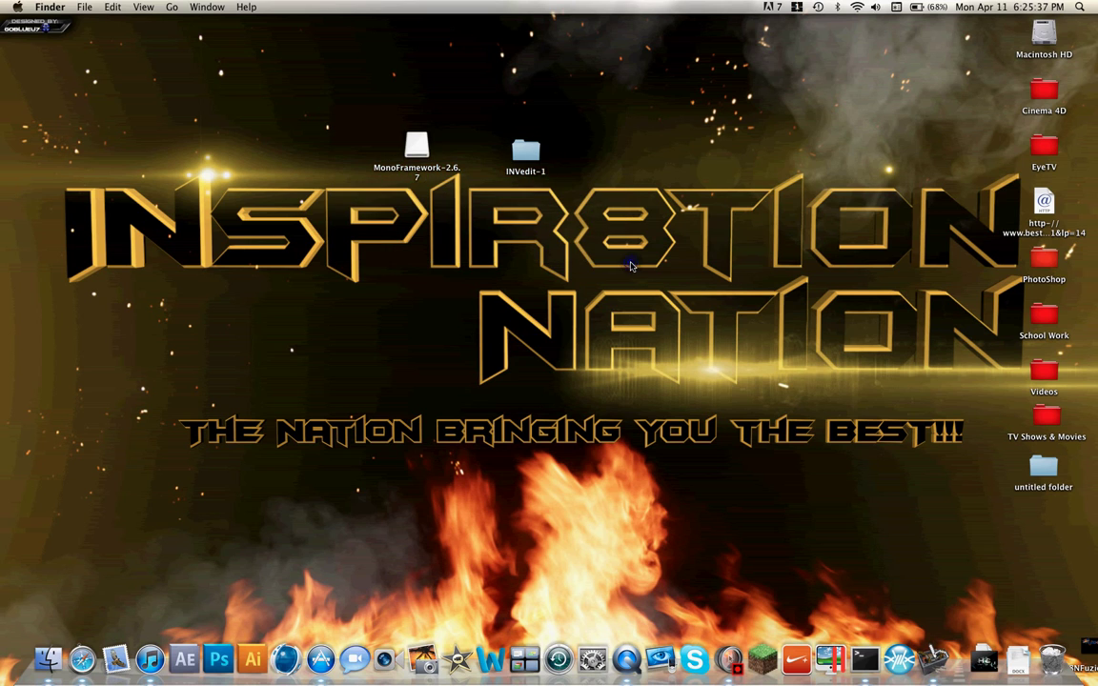
# Switch to Safari and look over the INVedit forum post, including its feature list and download links.
pyautogui.click(81, 660)
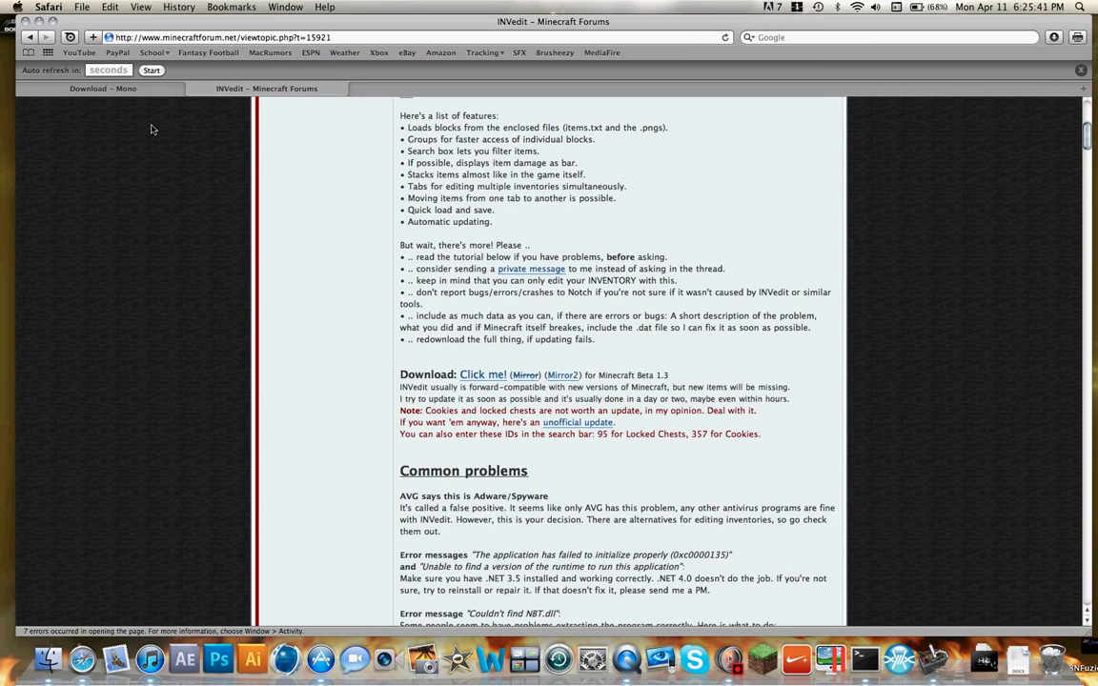
pyautogui.scroll(8, 358, 235)
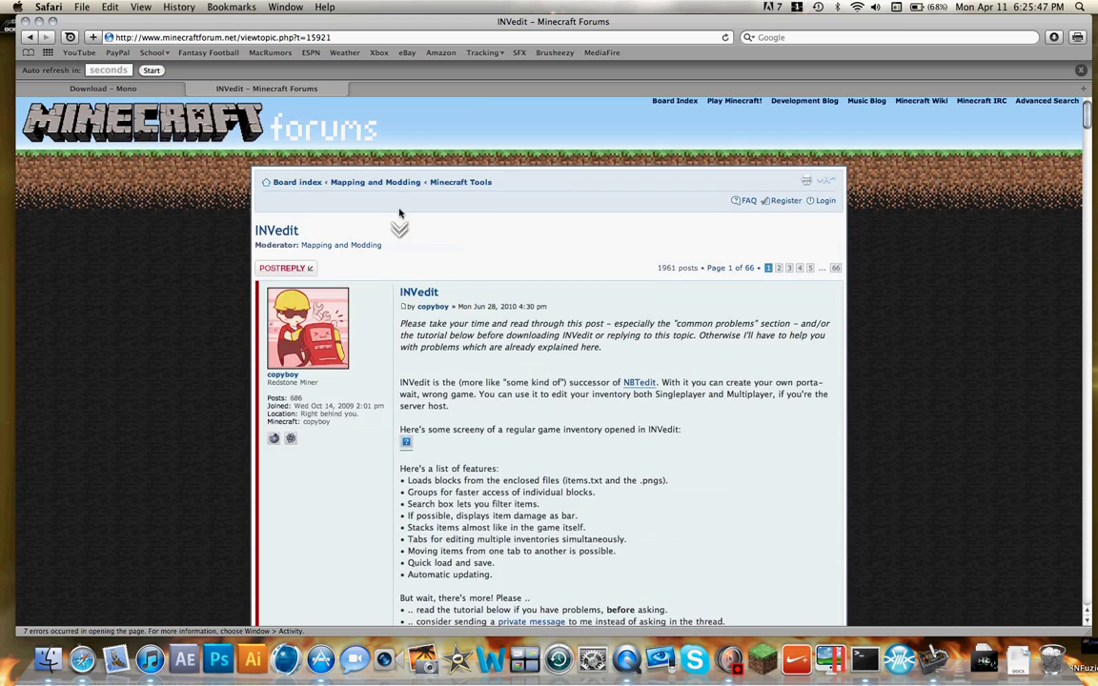
pyautogui.scroll(-10, 400, 220)
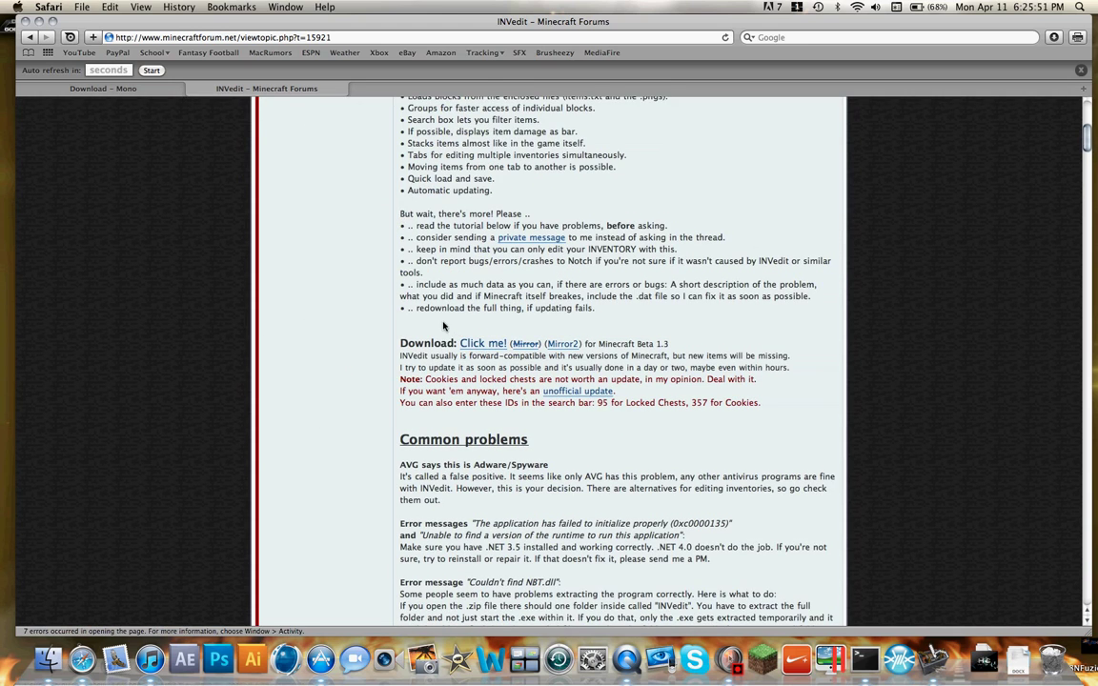
pyautogui.scroll(10, 332, 287)
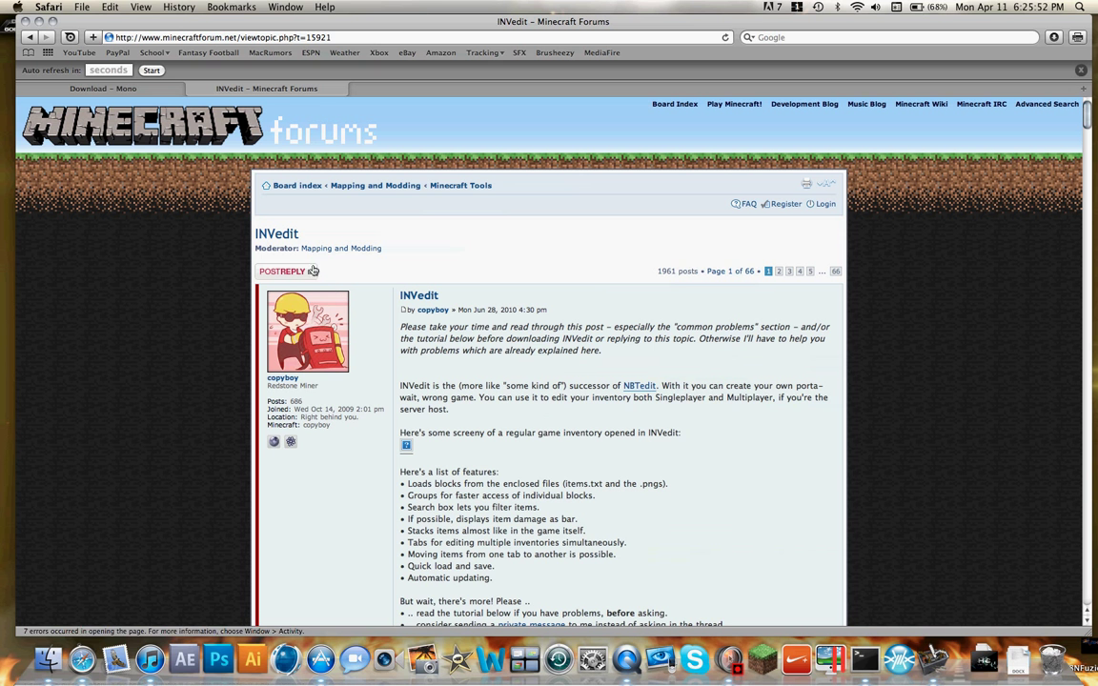
# Show the Mono 2.6.7 long-term supported downloads for Mac OS X on the Mono website, and put the browser away.
pyautogui.click(102, 88)
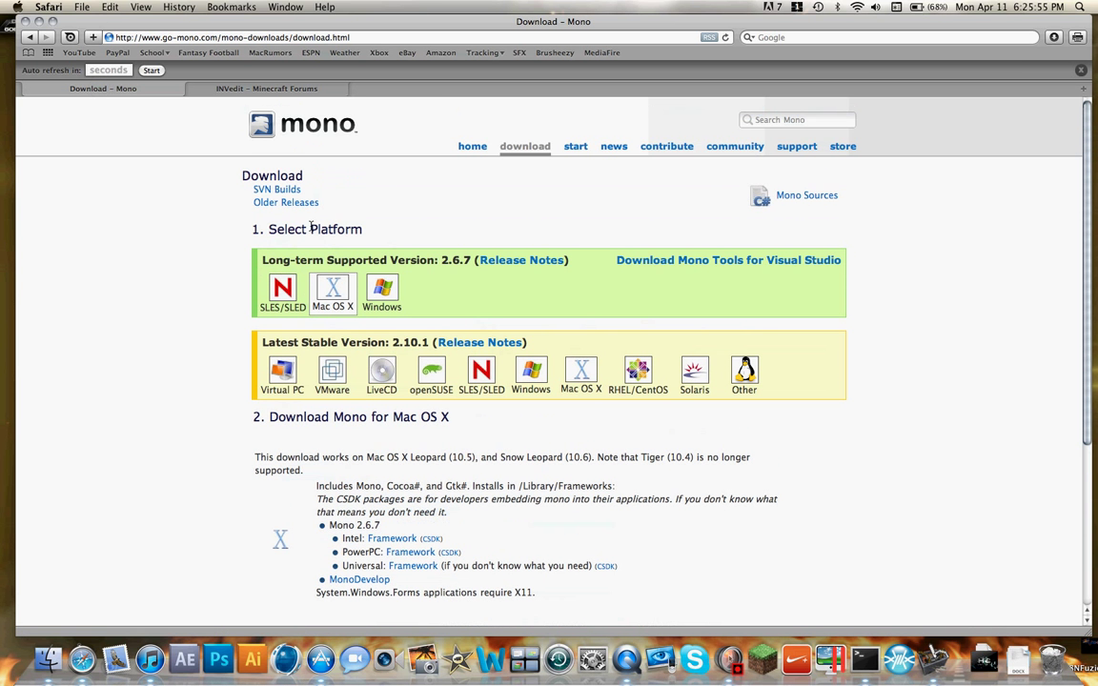
pyautogui.click(468, 146)
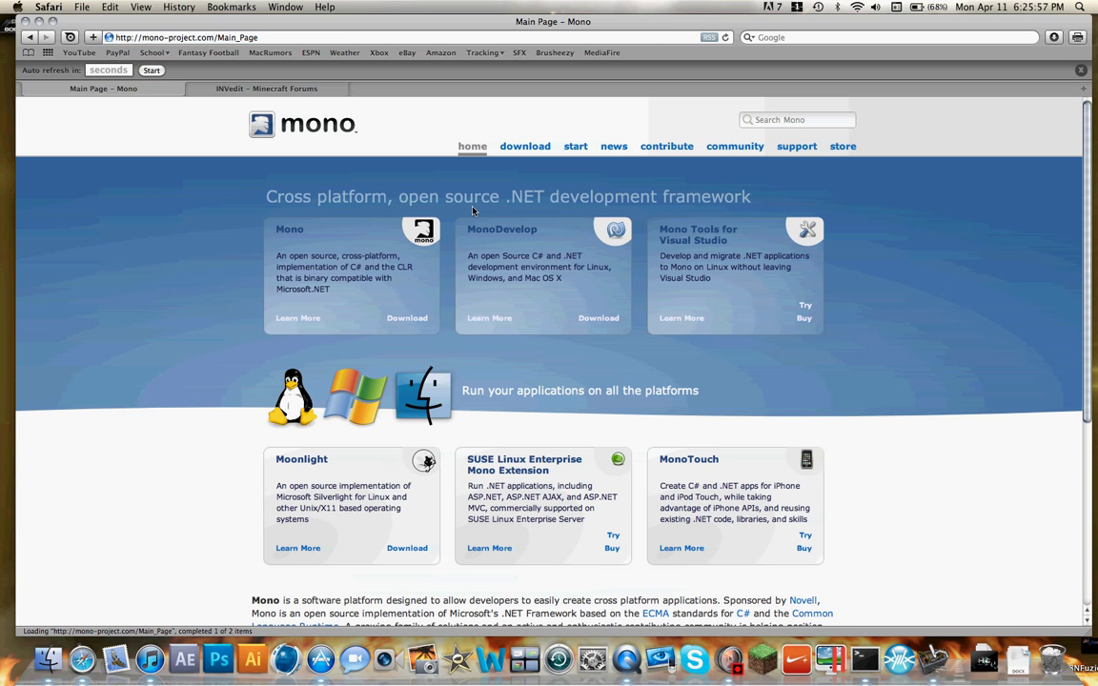
pyautogui.click(526, 148)
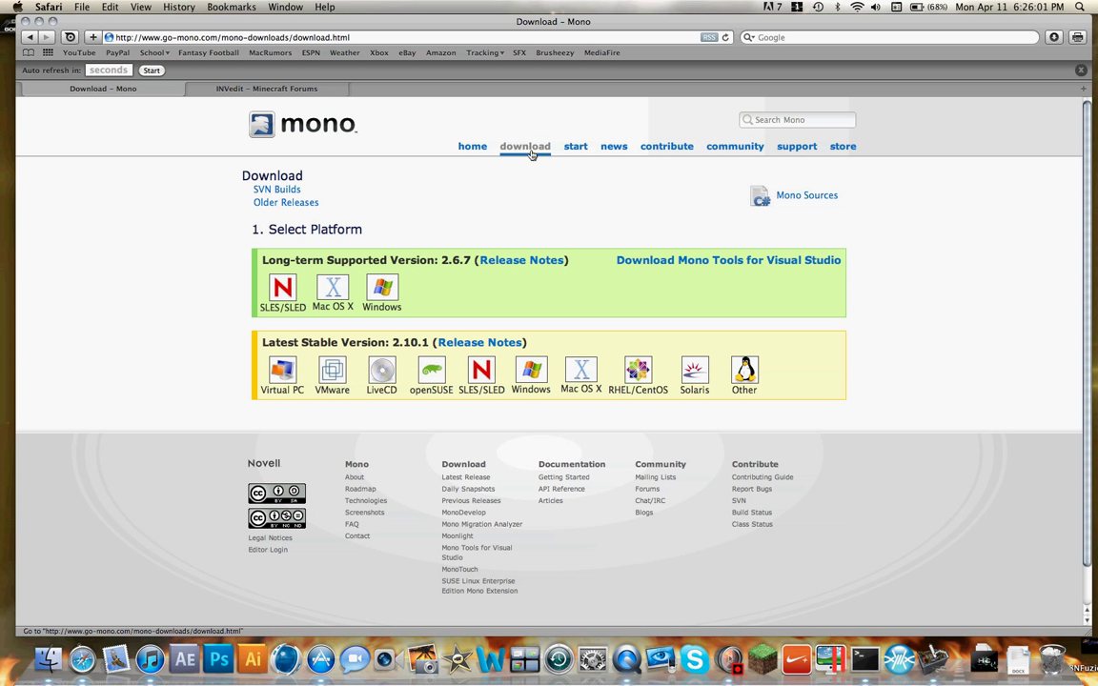
pyautogui.click(342, 295)
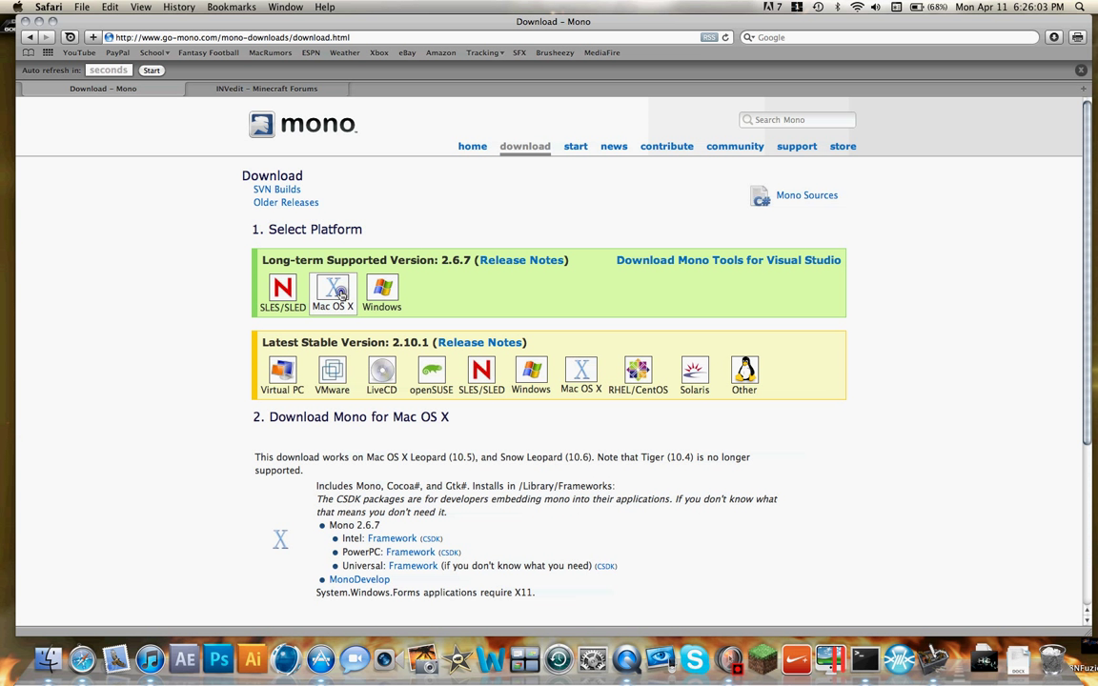
pyautogui.scroll(-2, 473, 503)
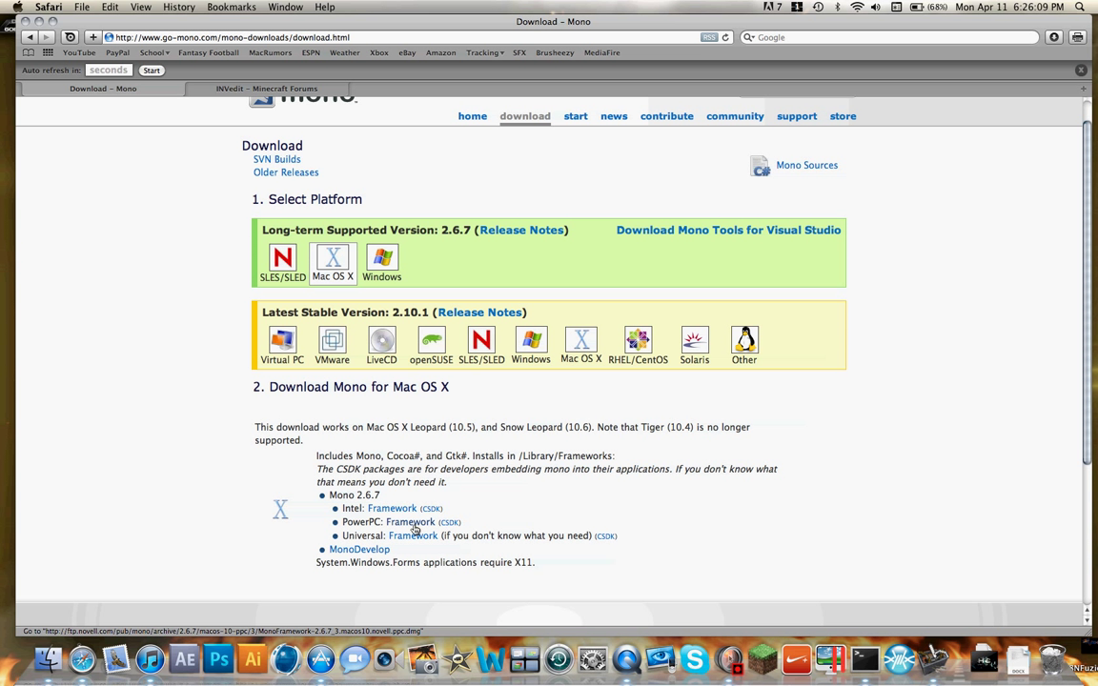
pyautogui.click(39, 22)
# View the contents of the MonoFramework-2.6.7 disk image and the INVedit-1 folder on the desktop, closing each window.
pyautogui.click(416, 159)
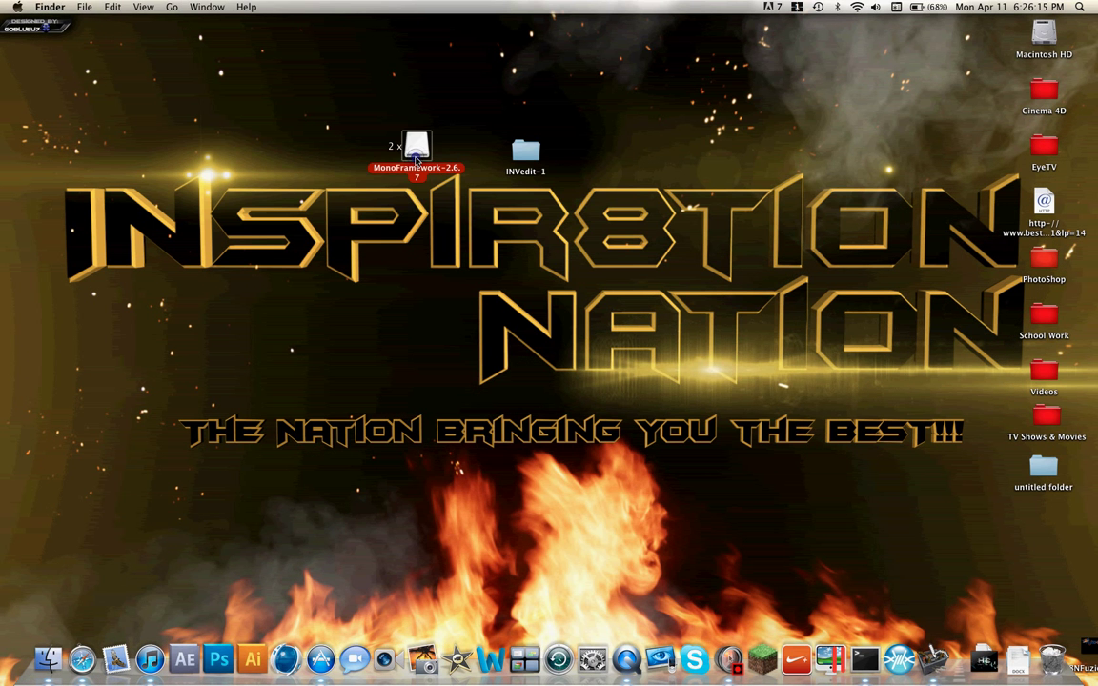
pyautogui.doubleClick(415, 152)
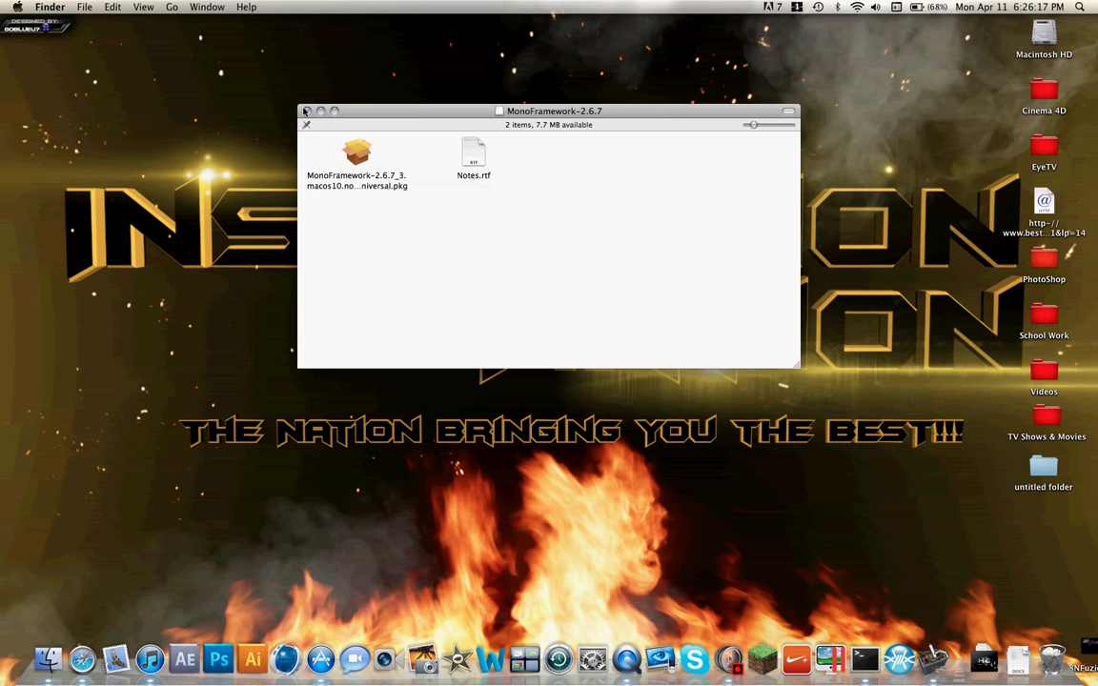
pyautogui.press('super+w')
pyautogui.click(490, 212)
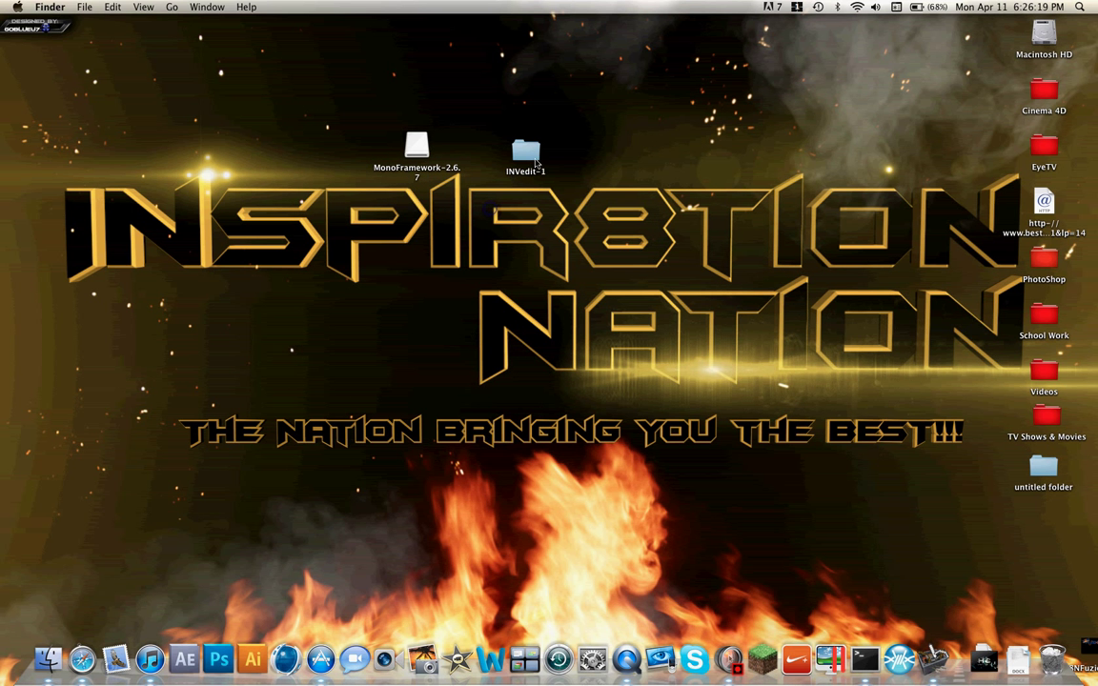
pyautogui.doubleClick(527, 157)
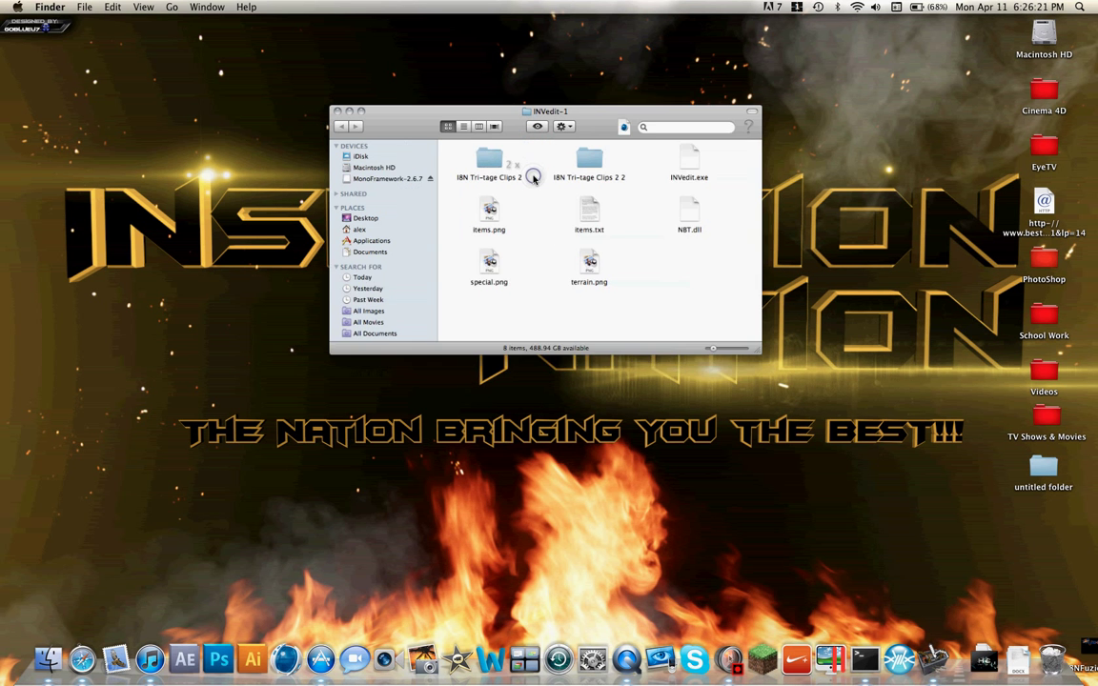
pyautogui.click(308, 106)
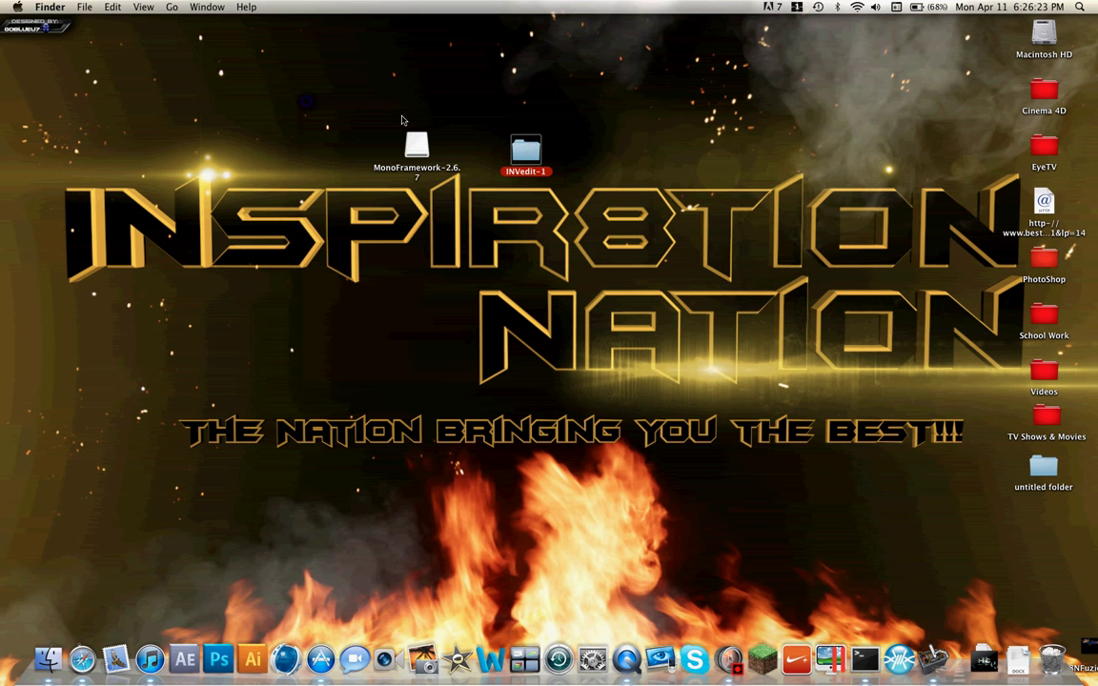
# Rename the INVedit-1 folder on the desktop as INVedit and check its contents.
pyautogui.press('Return')
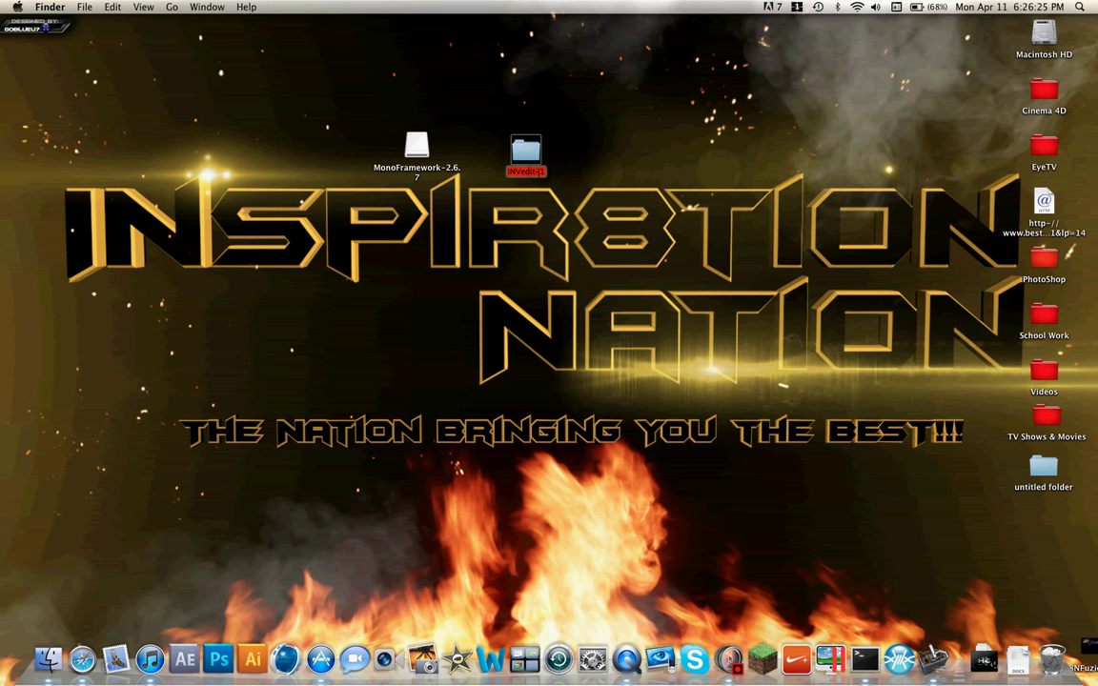
pyautogui.click(543, 172)
pyautogui.press('BackSpace')
pyautogui.click(536, 177)
pyautogui.click(532, 173)
pyautogui.doubleClick(532, 174)
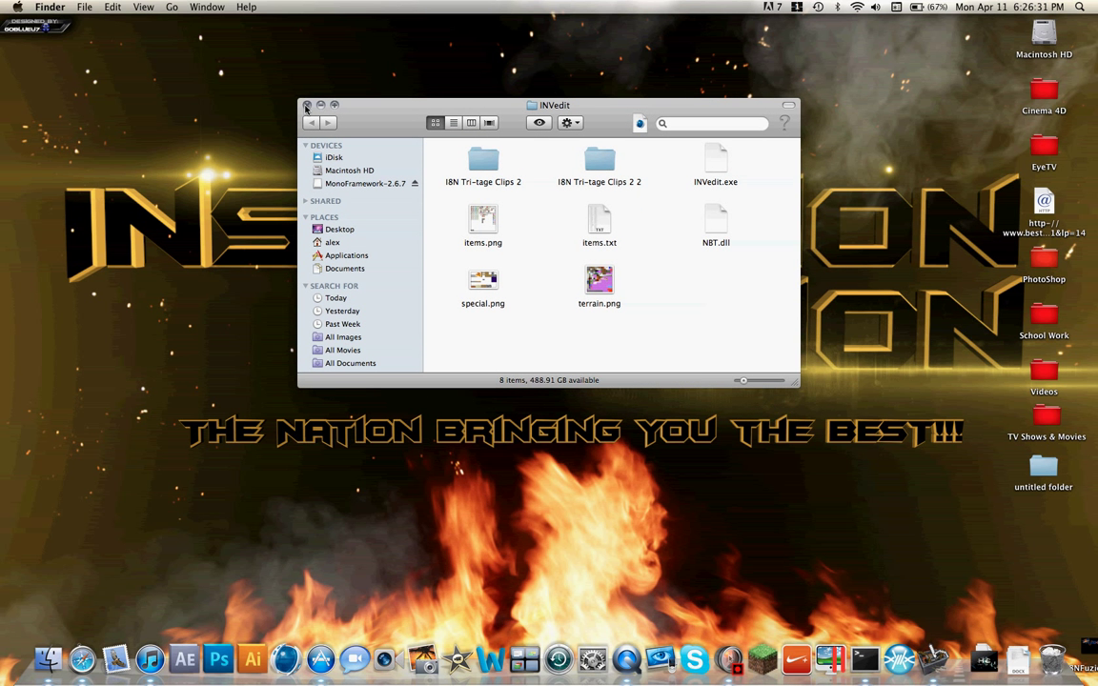
pyautogui.click(269, 96)
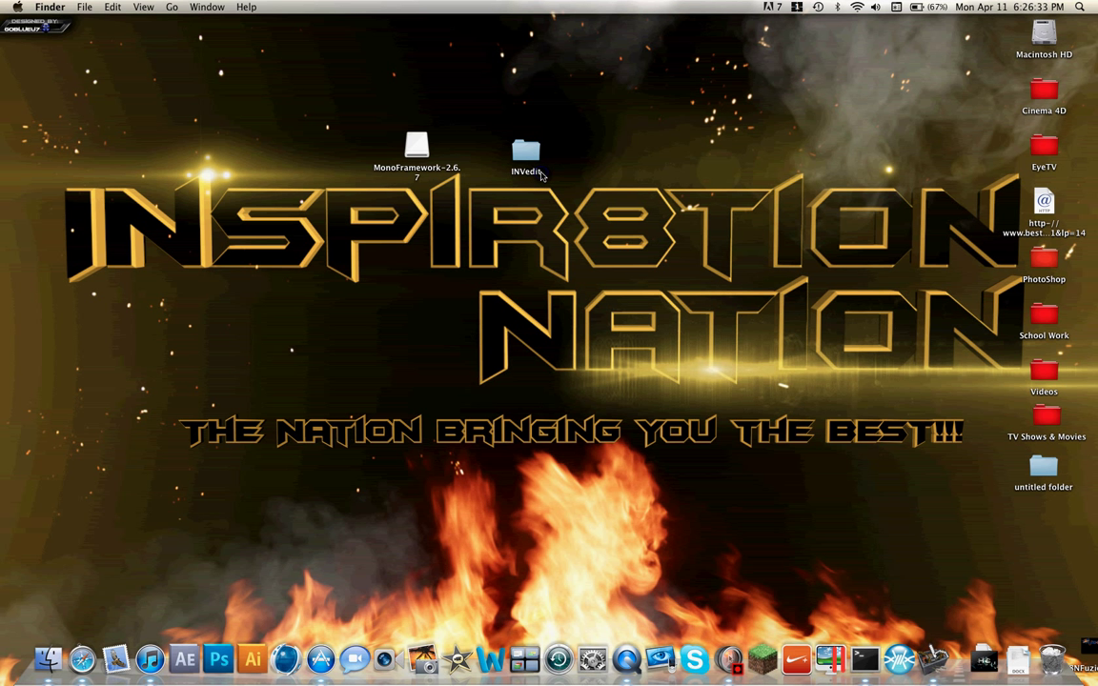
# Rename the INVedit folder on the desktop back to INVedit-1.
pyautogui.press('Return')
pyautogui.write('-1')
pyautogui.click(670, 335)
pyautogui.moveTo(324, 96); pyautogui.dragTo(596, 226)
pyautogui.click(603, 225)
# Switch to Terminal and replace the window still running mono with a new shell window.
pyautogui.click(867, 661)
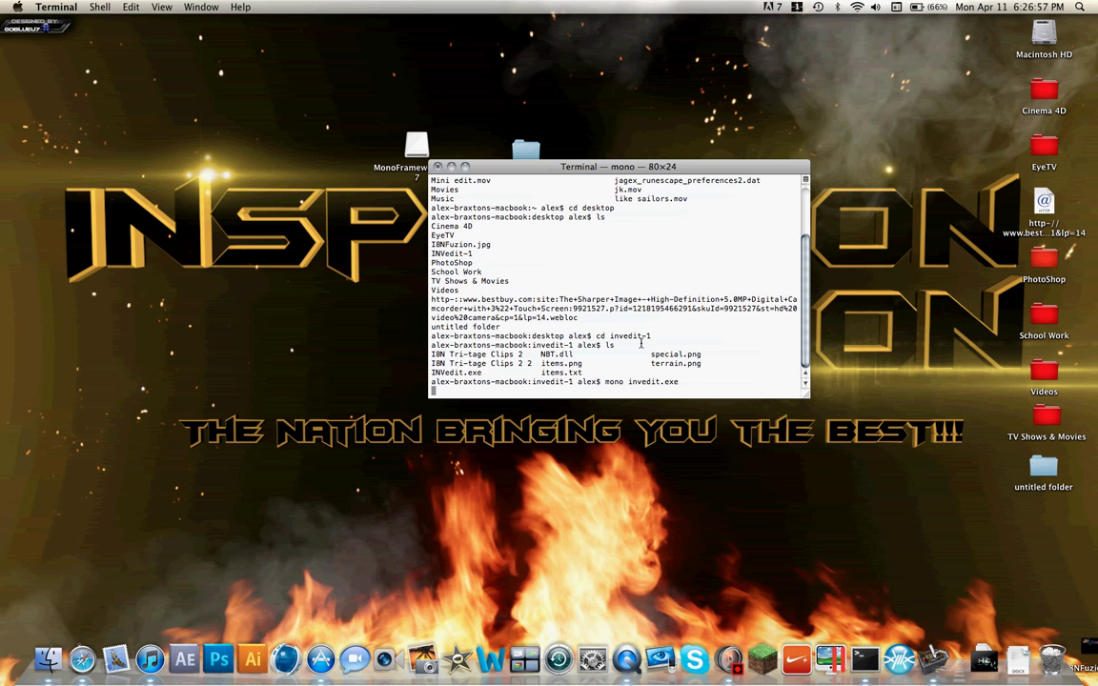
pyautogui.press('super+w')
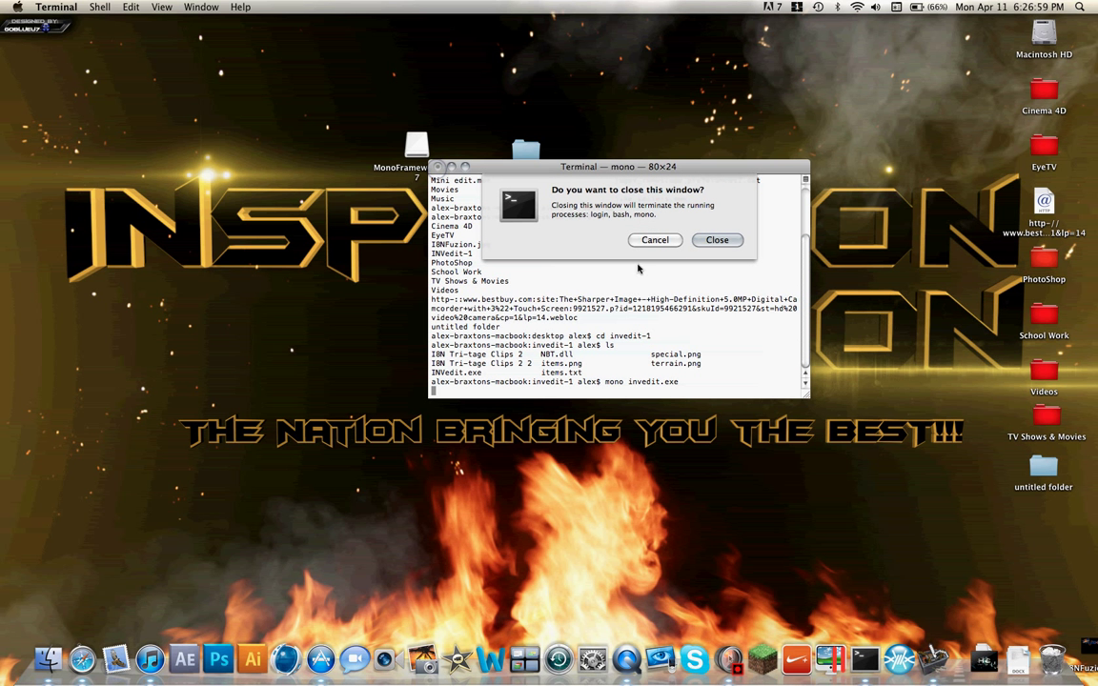
pyautogui.click(717, 240)
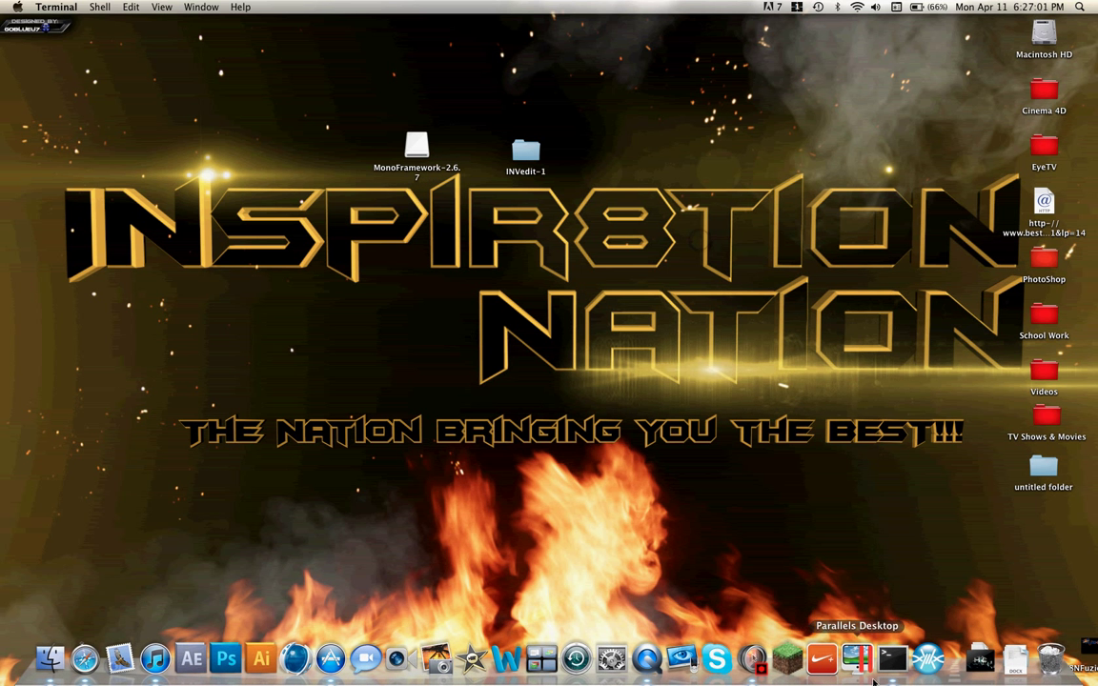
pyautogui.rightClick(893, 662)
pyautogui.click(882, 520)
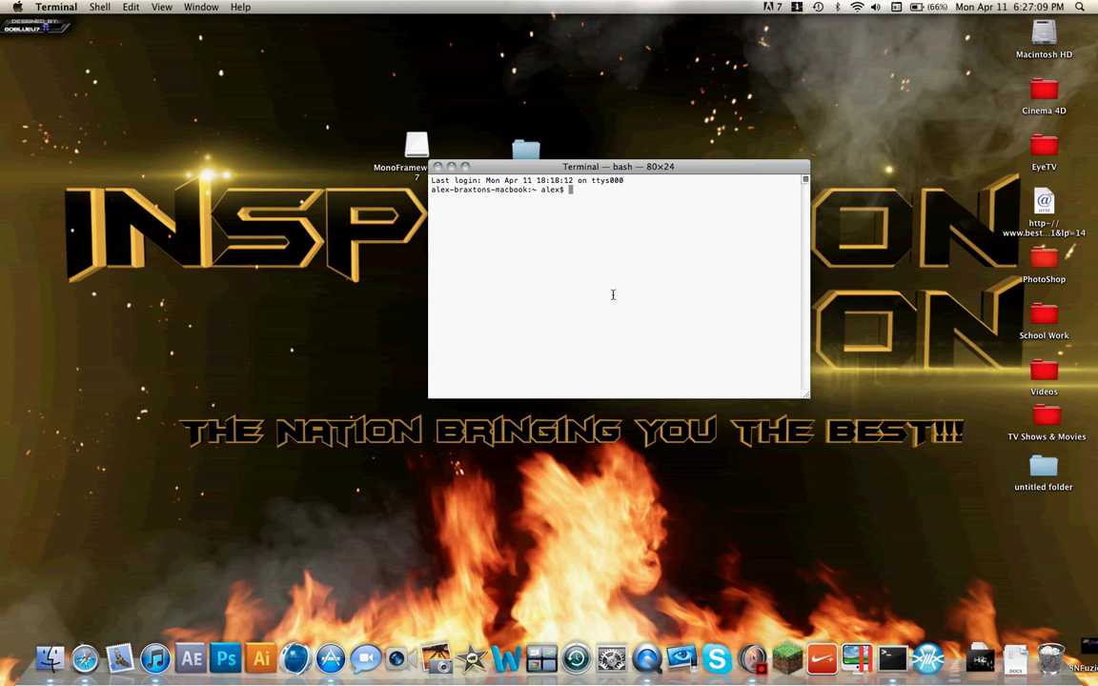
# List the home folder with ls, change to the desktop with "cd desktop", and list its contents.
pyautogui.write('ls')
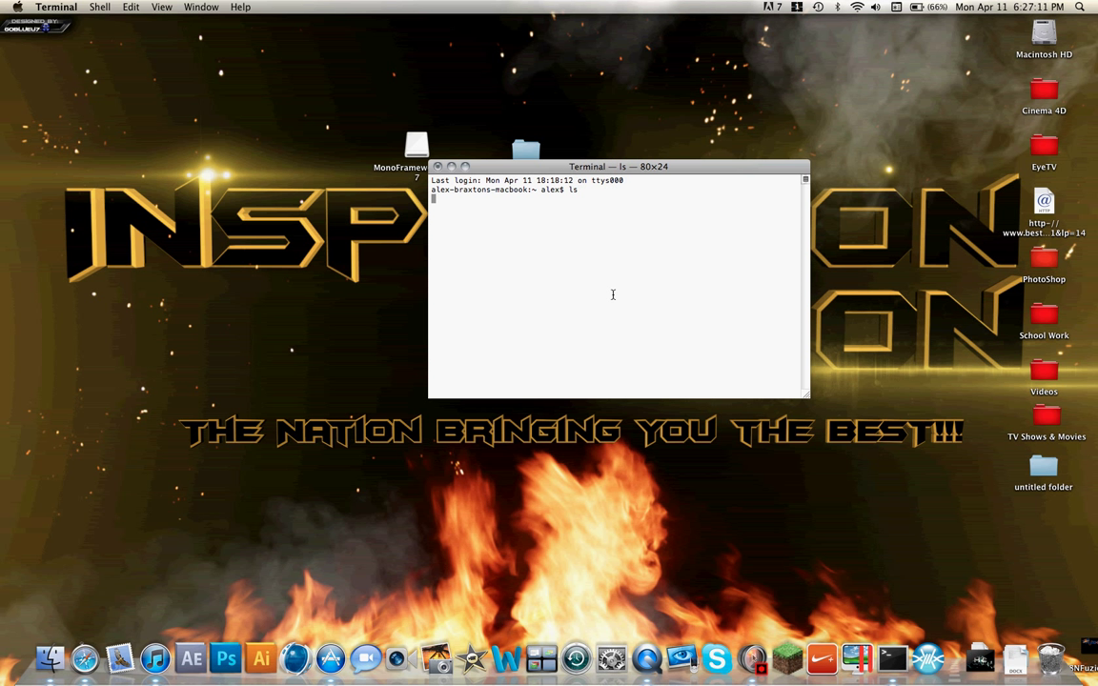
pyautogui.press('Return')
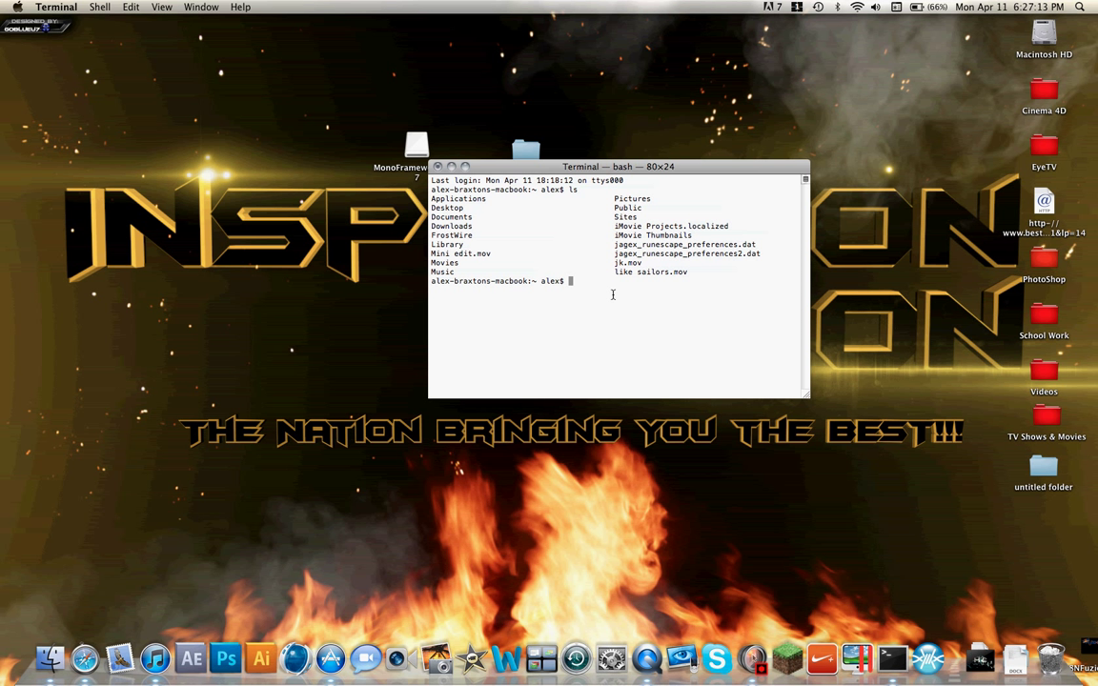
pyautogui.write('cd desktop')
pyautogui.press('Return')
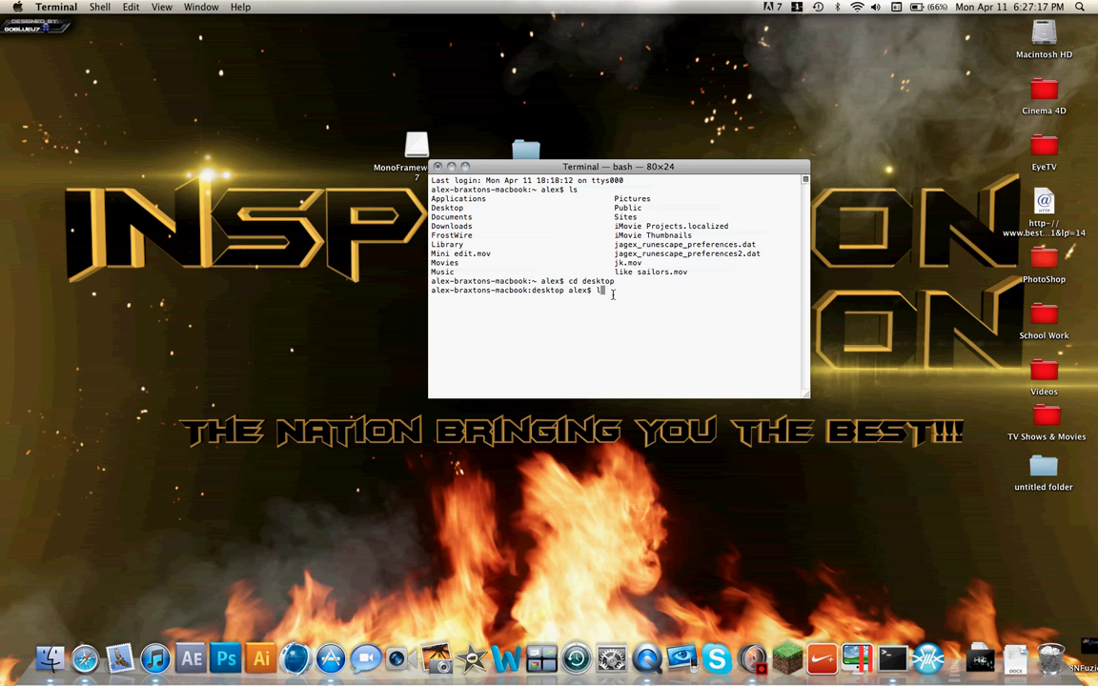
pyautogui.write('ls')
pyautogui.press('Return')
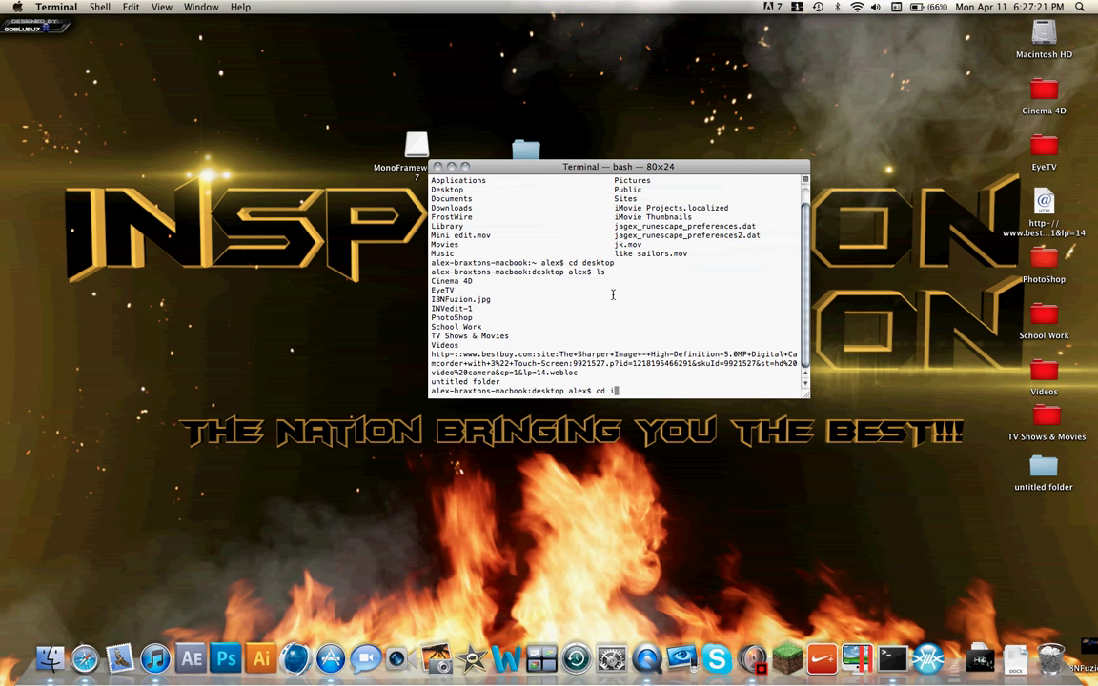
# Change into the INVedit folder with "cd invedit-1" and list its files with ls.
pyautogui.write('cd invedit0')
pyautogui.press('Return')
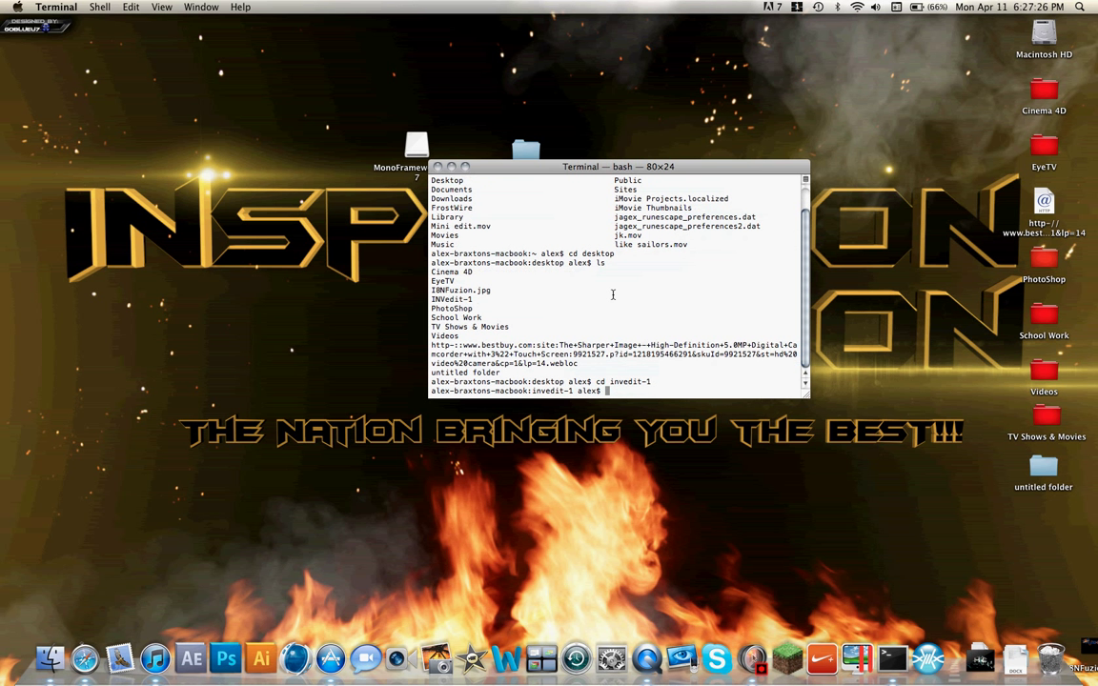
pyautogui.write('ls')
pyautogui.press('Return')
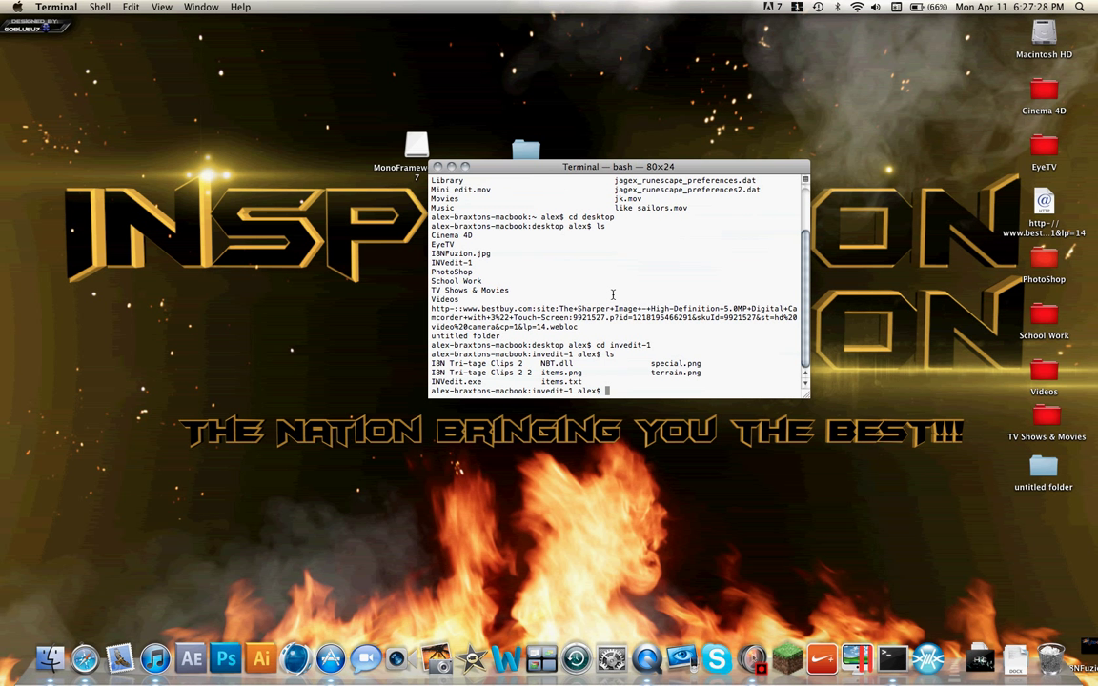
# Launch INVedit with "mono invedit.exe" and move its window toward the middle of the desktop.
pyautogui.write('mono invedit.exe')
pyautogui.press('Return')
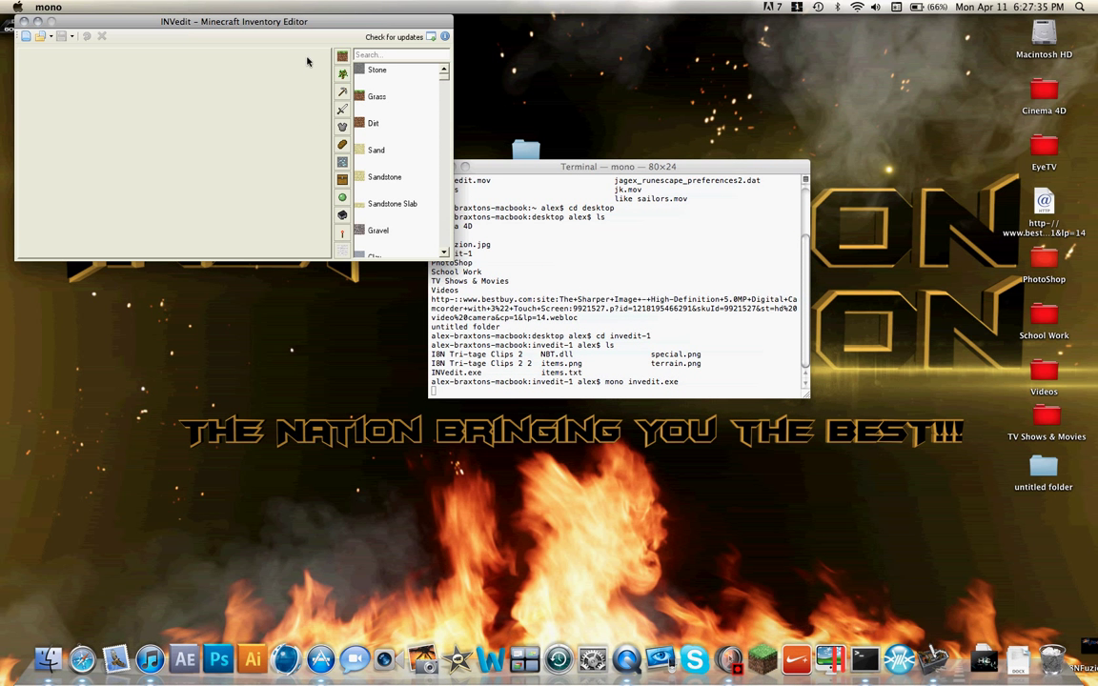
pyautogui.moveTo(278, 25); pyautogui.dragTo(499, 131)
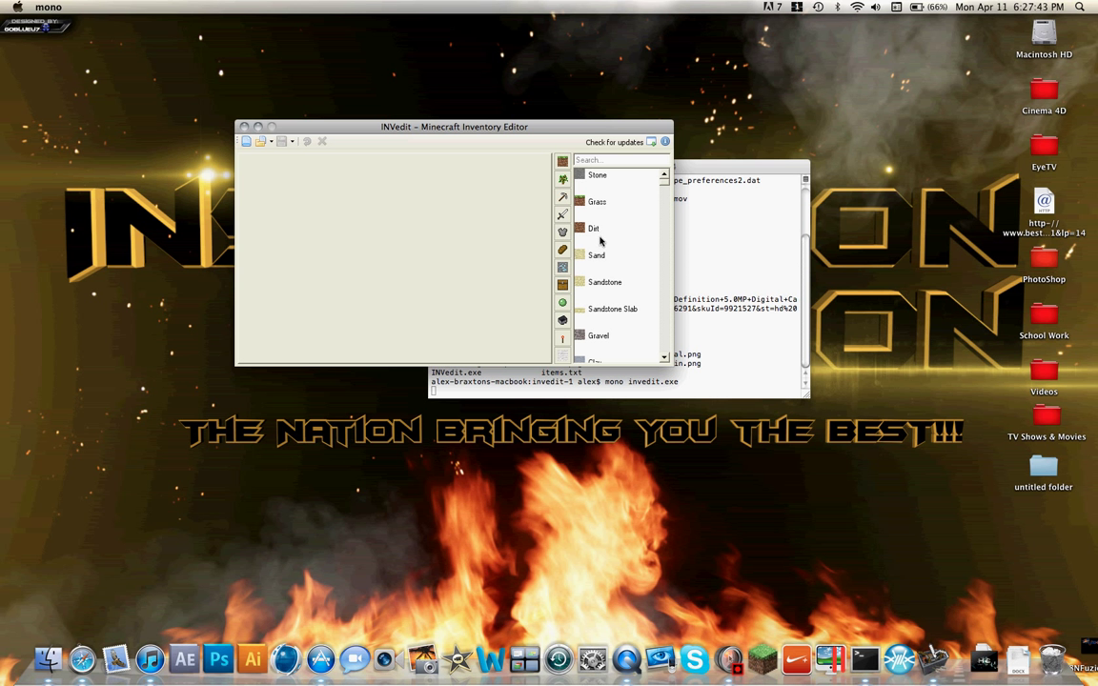
# Load the inventory from the "No Death by Gravel" world into INVedit.
pyautogui.moveTo(666, 179); pyautogui.dragTo(652, 119)
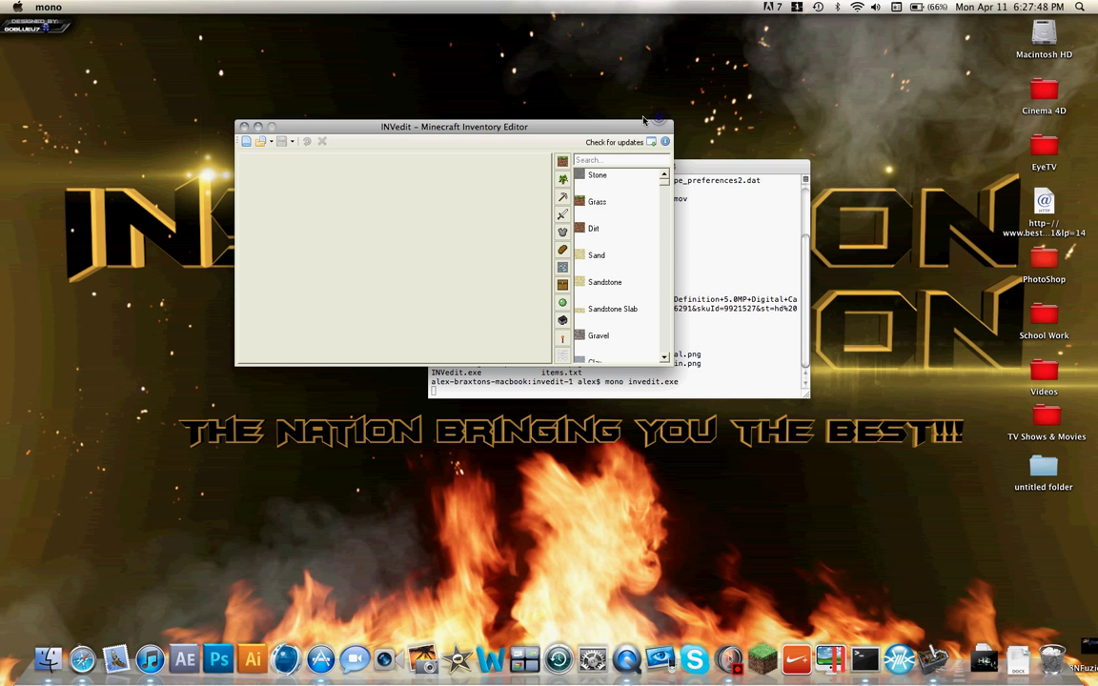
pyautogui.click(273, 144)
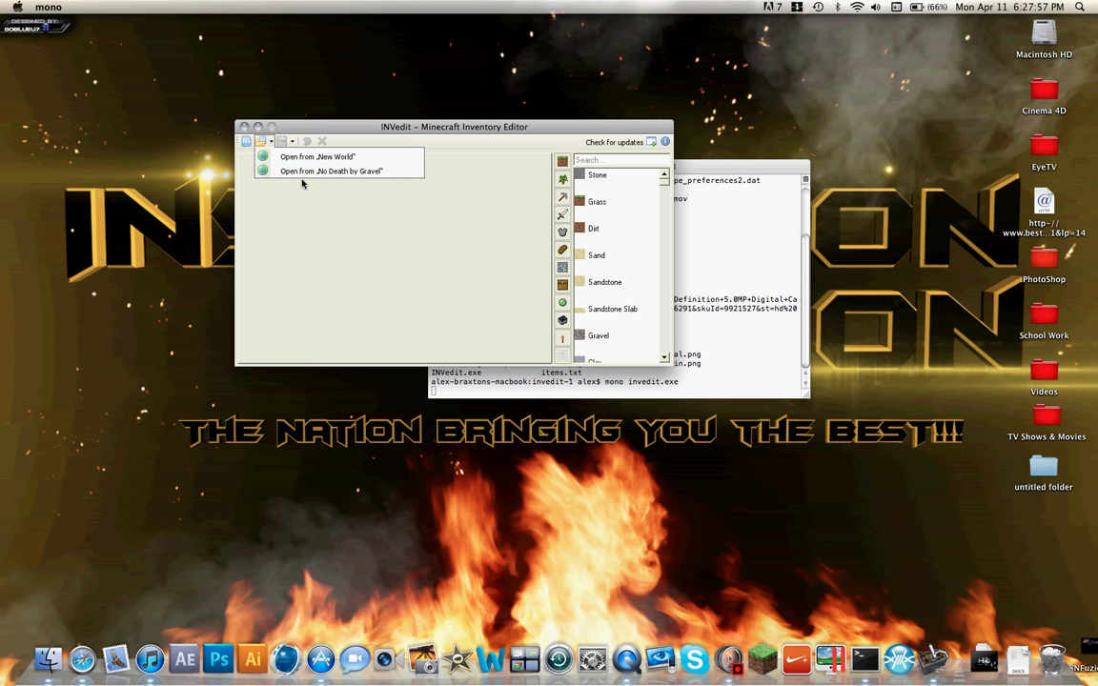
pyautogui.click(305, 172)
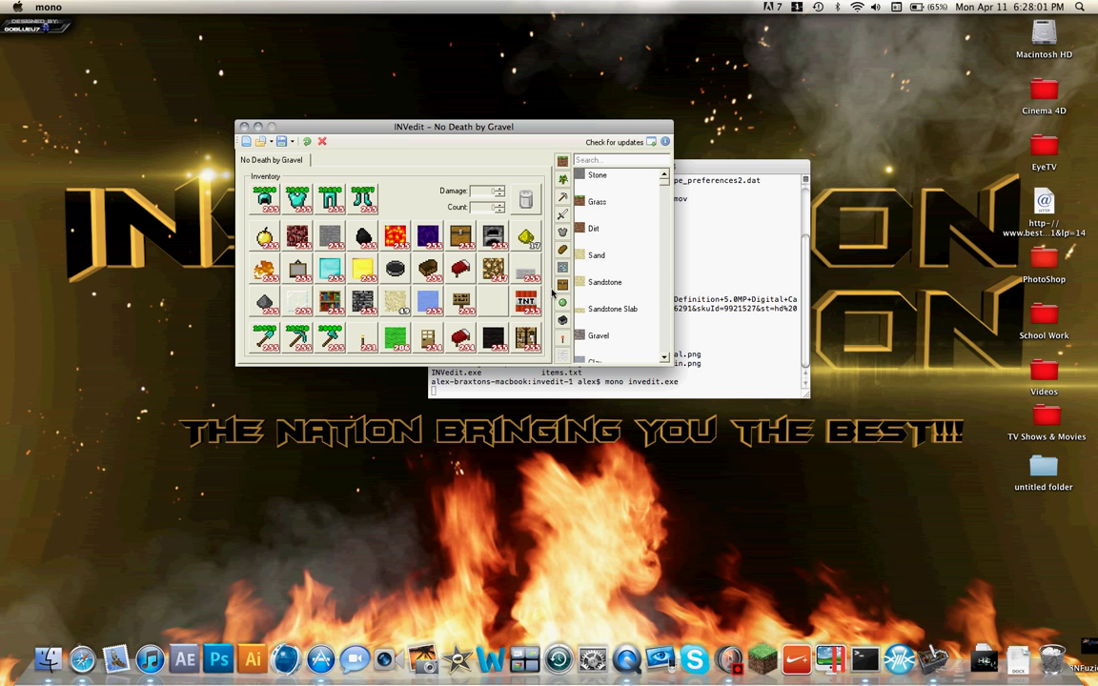
# Delete the glowstone dust stack at the end of the first main inventory row.
pyautogui.click(531, 239)
pyautogui.click(529, 195)
pyautogui.click(412, 186)
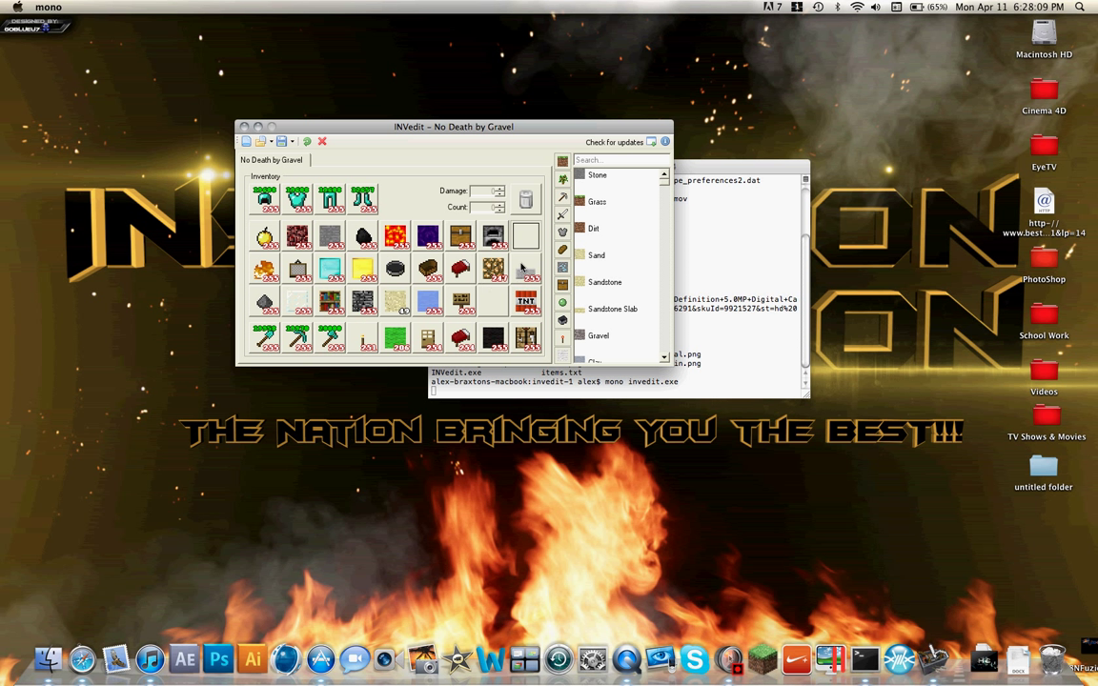
# Add a stone stack to the empty slot in the third main inventory row and set its count to 255.
pyautogui.moveTo(595, 254); pyautogui.dragTo(593, 244)
pyautogui.moveTo(592, 180); pyautogui.dragTo(495, 305)
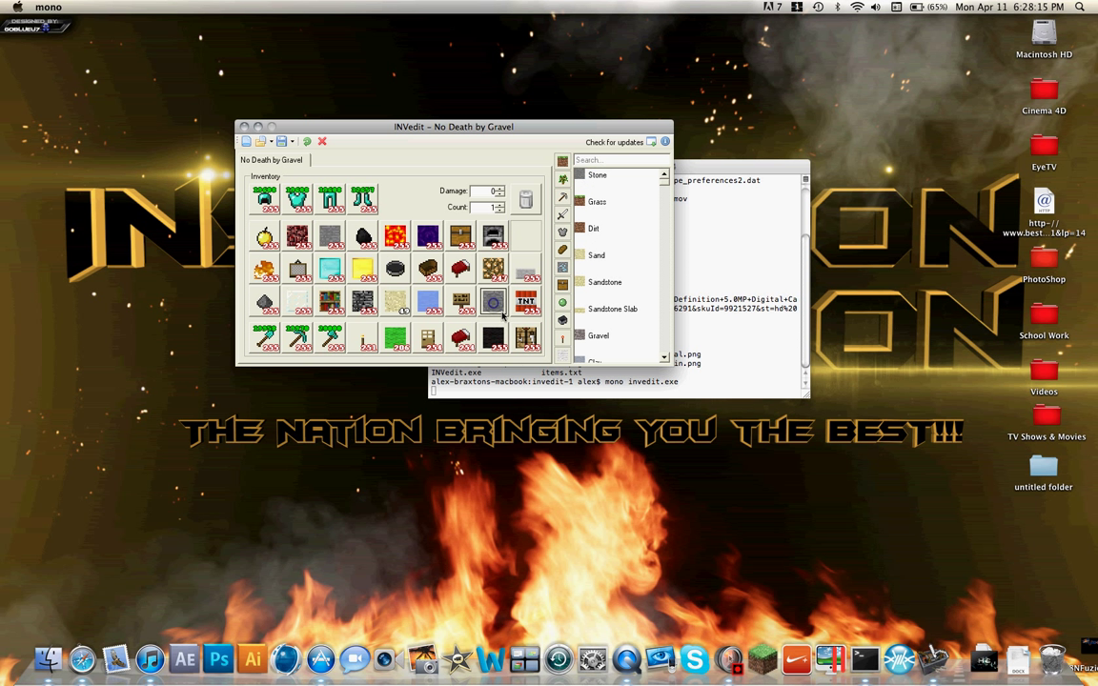
pyautogui.click(492, 209)
# Inspect the damage values of the diamond boots and the diamond shovel.
pyautogui.click(355, 206)
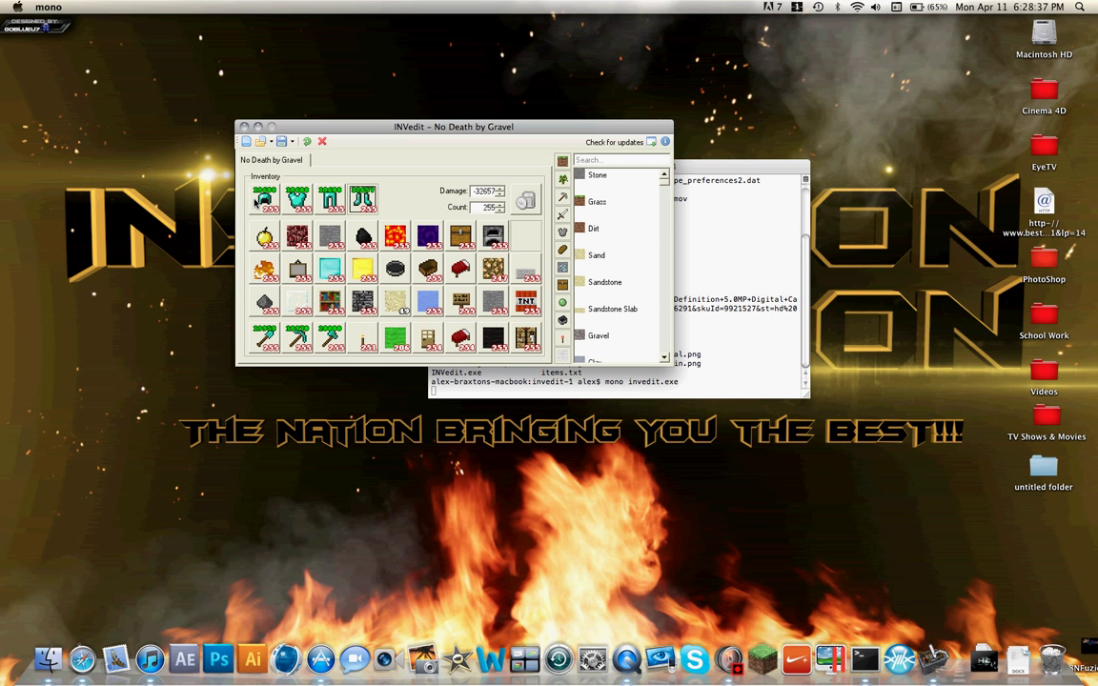
pyautogui.doubleClick(471, 191)
pyautogui.click(265, 339)
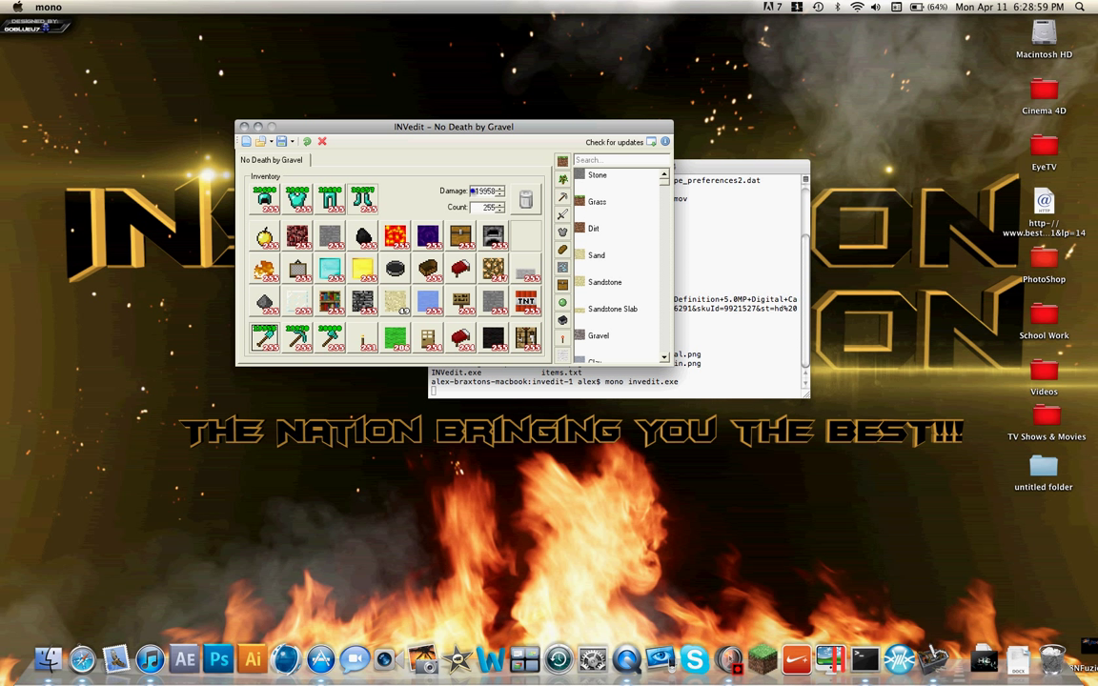
pyautogui.press('BackSpace')
# Delete the bedrock stack from the third main inventory row and save the inventory to the "No Death by Gravel" world.
pyautogui.click(370, 308)
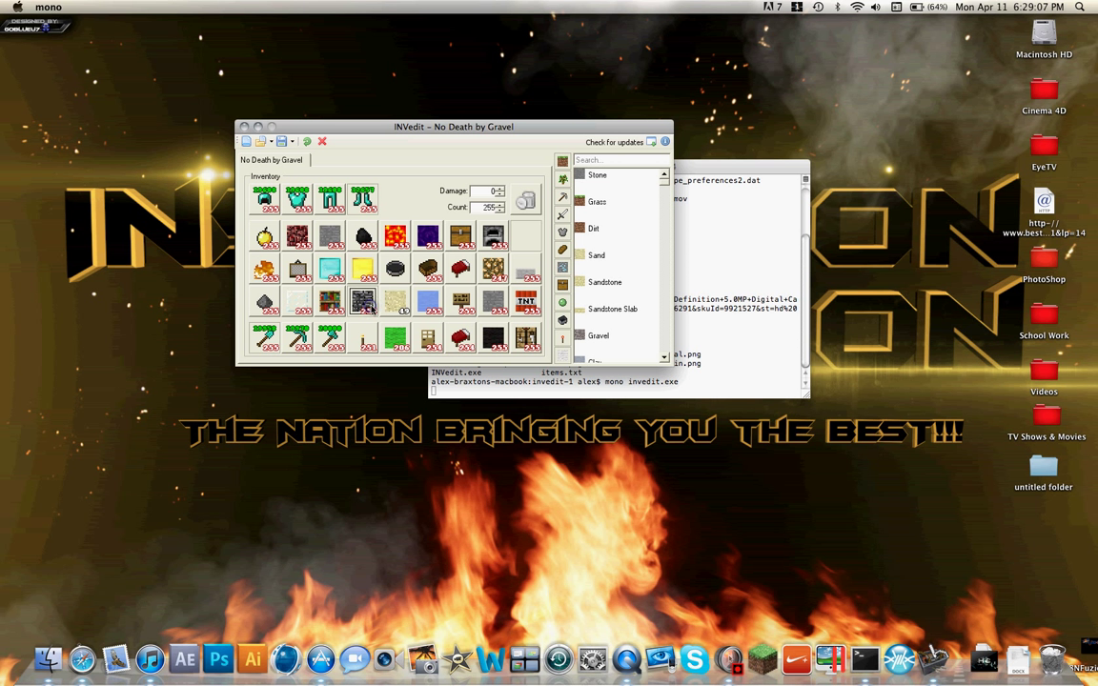
pyautogui.click(529, 200)
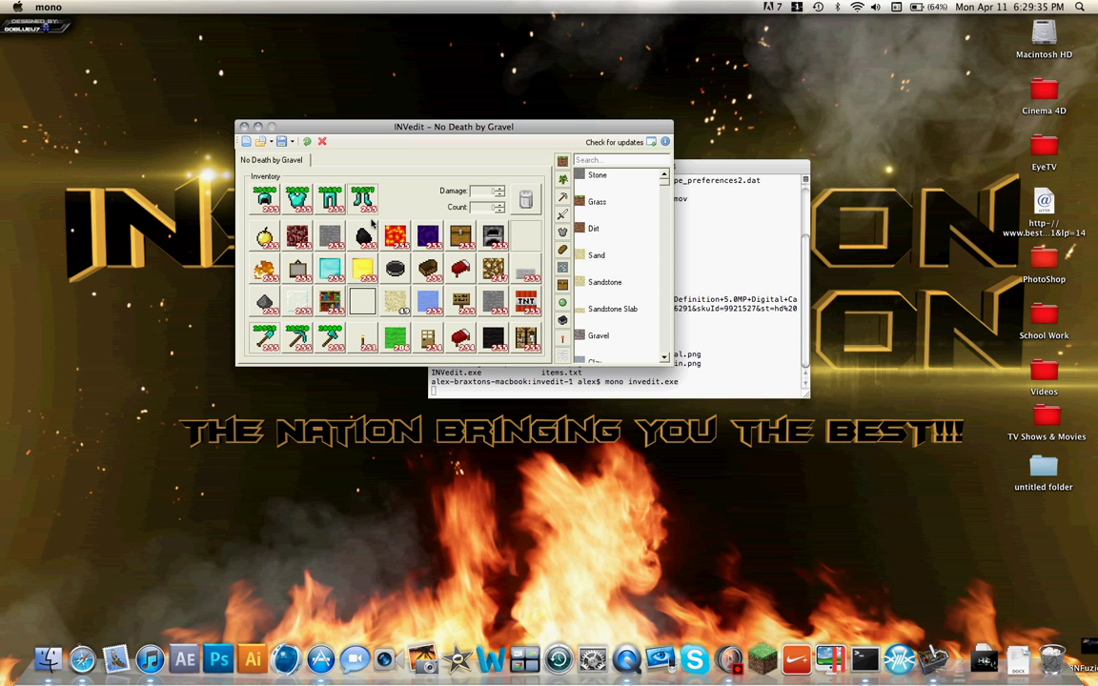
pyautogui.click(292, 142)
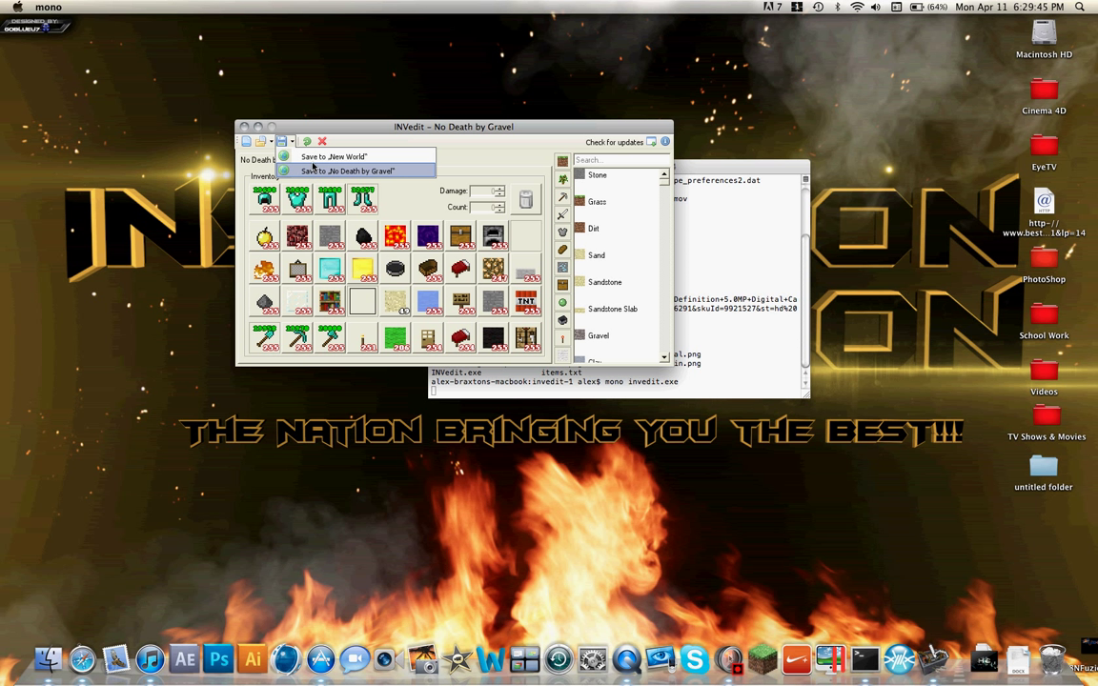
pyautogui.click(316, 172)
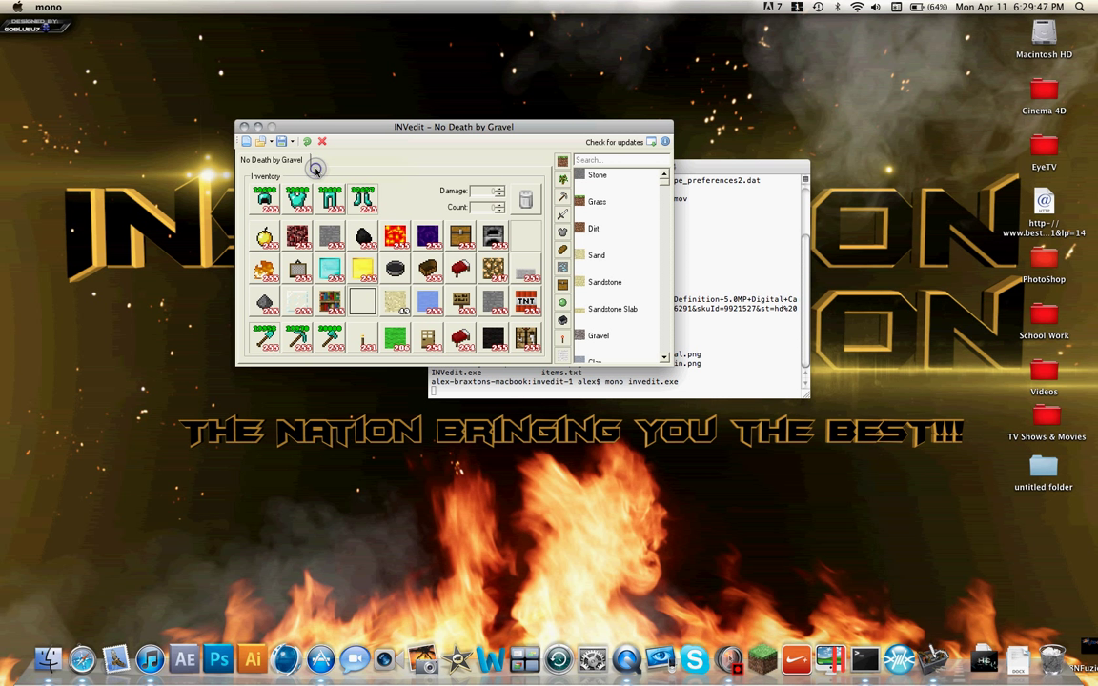
# Launch Minecraft, log in with the remembered credentials and enlarge the game window to fill the screen.
pyautogui.click(763, 661)
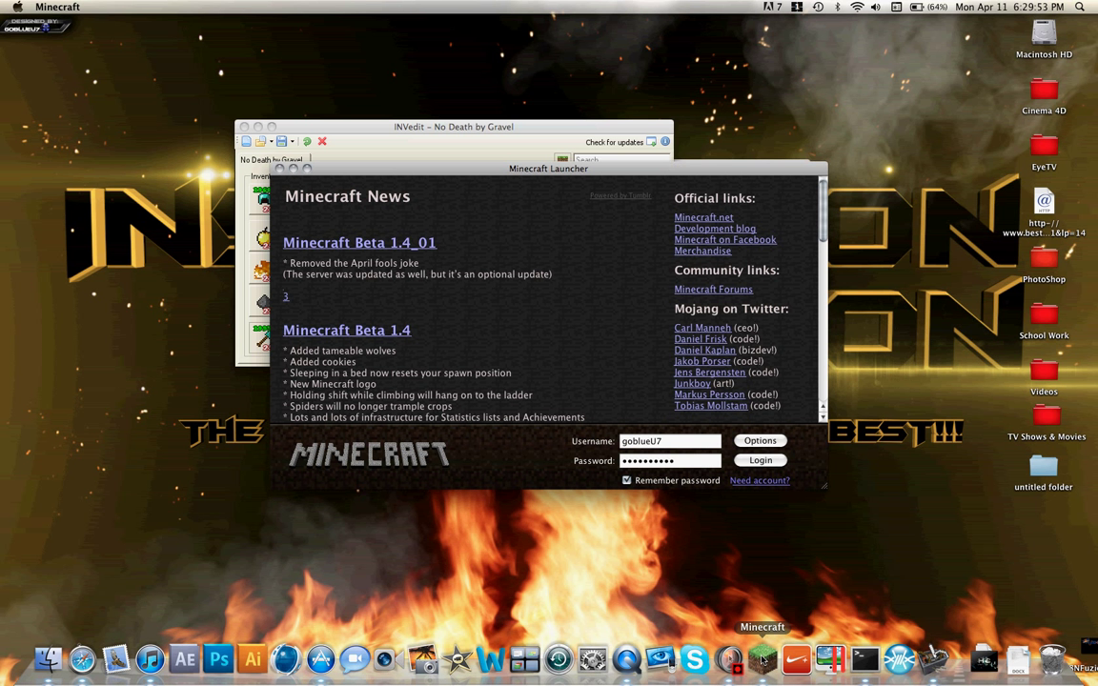
pyautogui.click(759, 460)
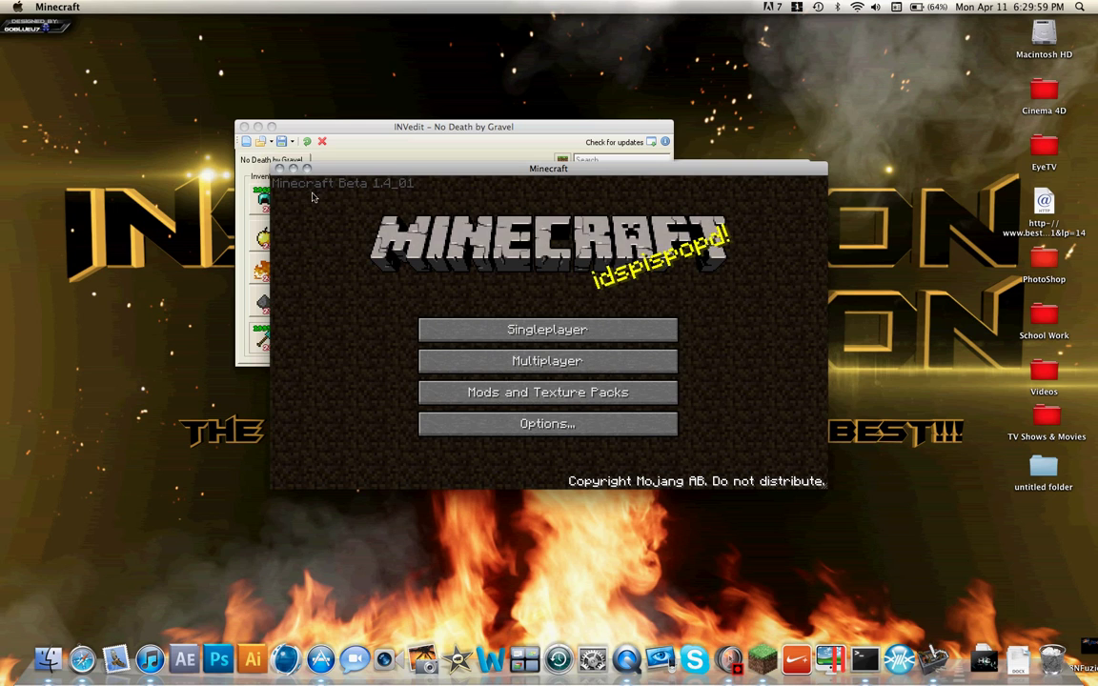
pyautogui.click(306, 168)
# Load the single-player world "No Death by Gravel" and lower the system volume.
pyautogui.click(494, 299)
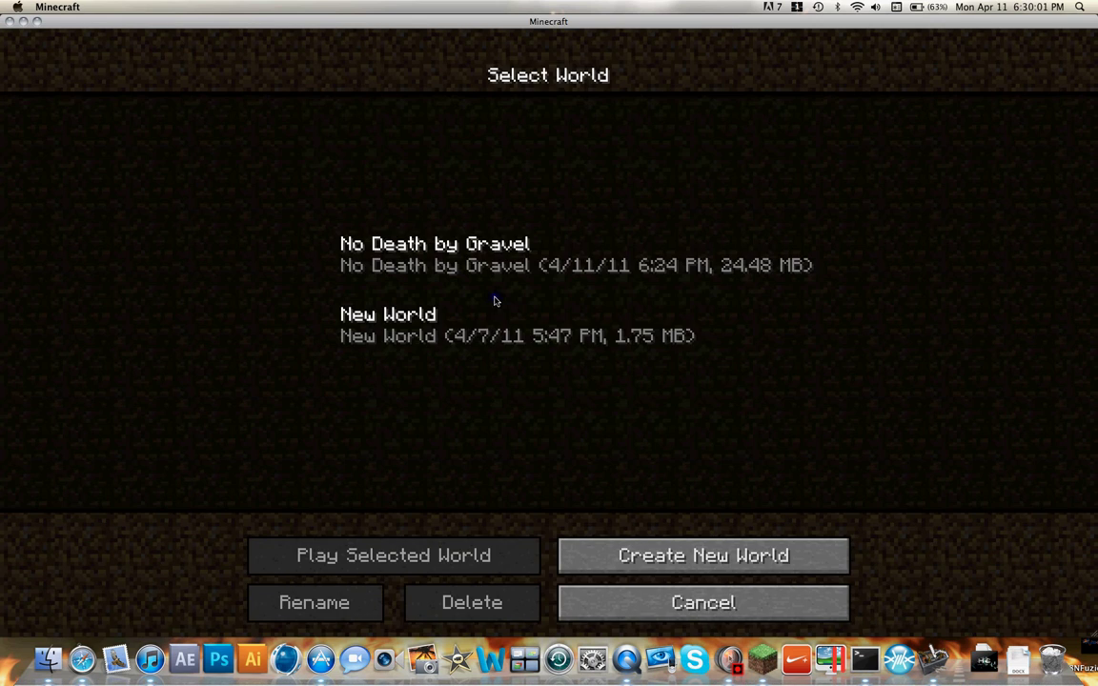
pyautogui.click(413, 265)
pyautogui.click(376, 570)
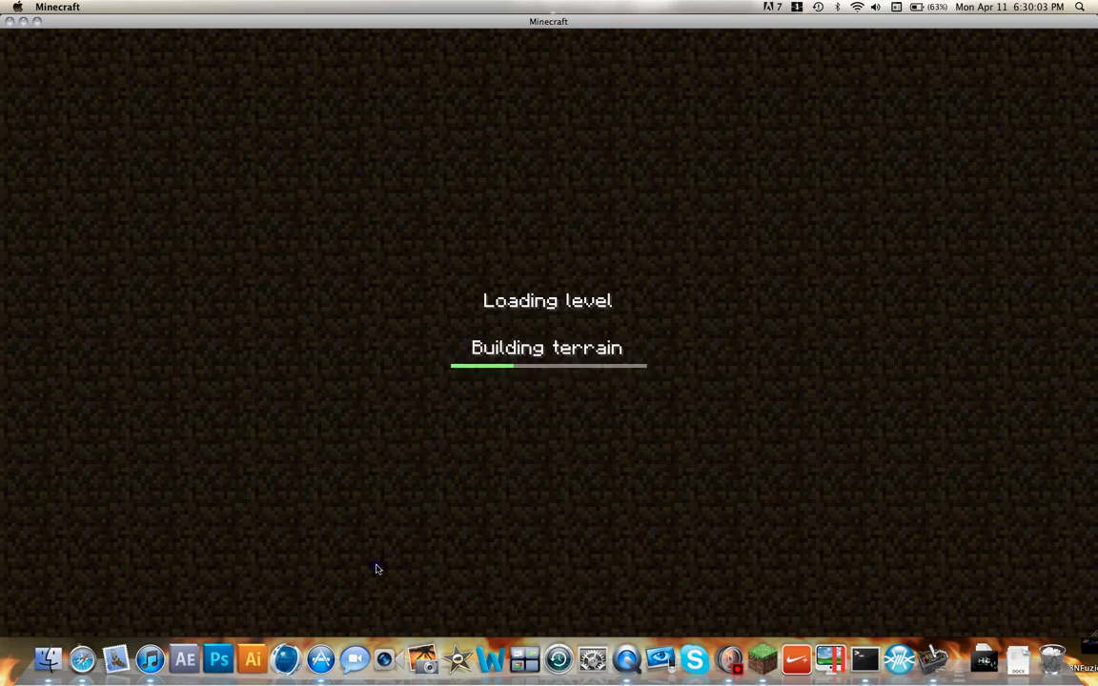
pyautogui.press('F11')
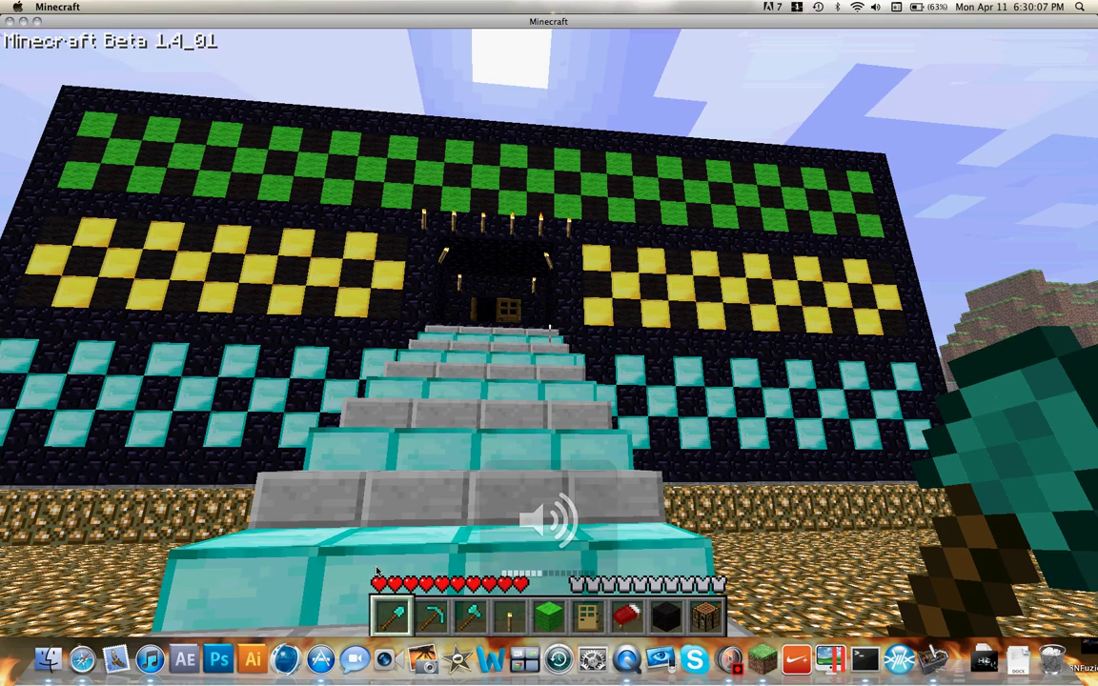
# Open the in-game inventory to check the edited items, and throw the sand stack out into the world.
pyautogui.press('e')
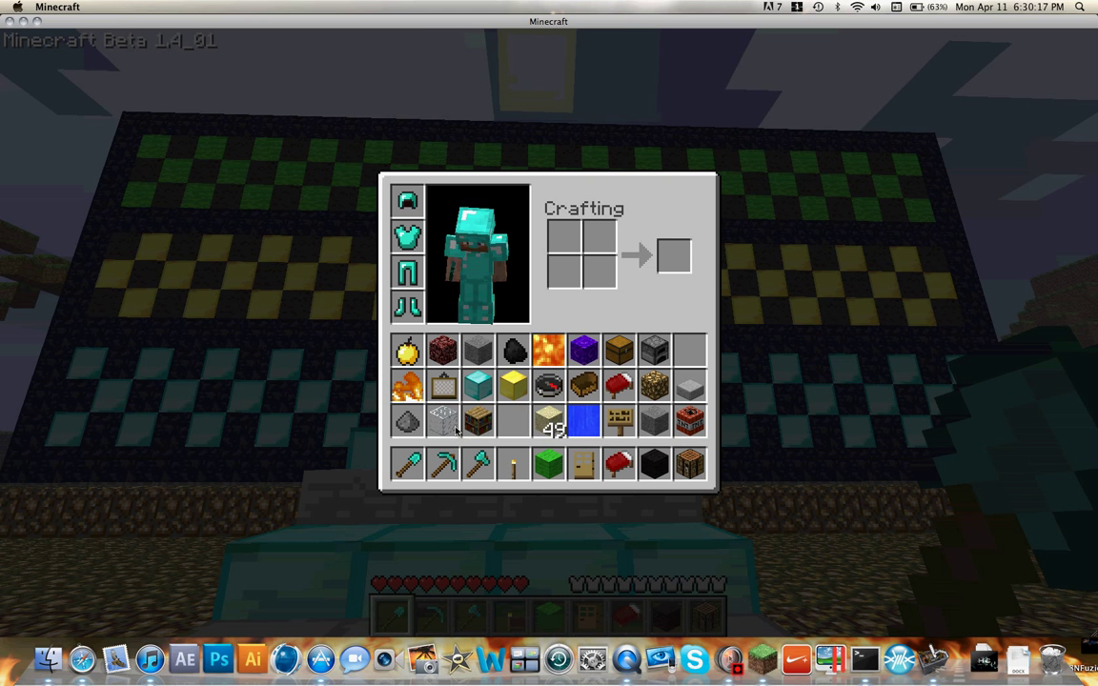
pyautogui.click(549, 421)
pyautogui.click(843, 298)
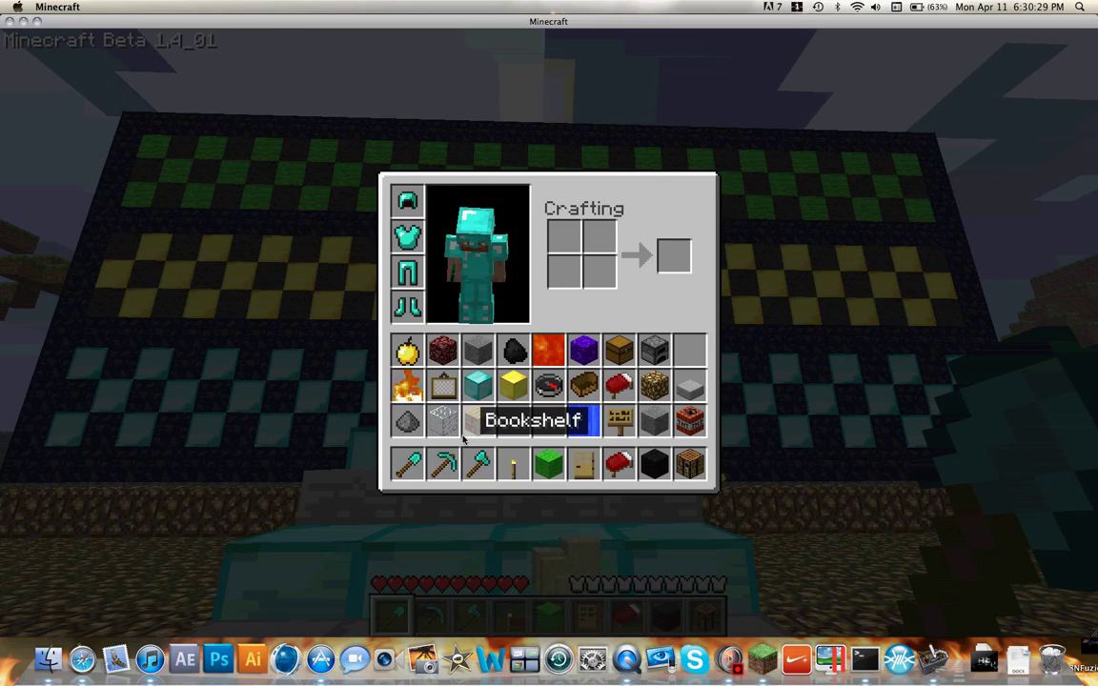
pyautogui.press('e')
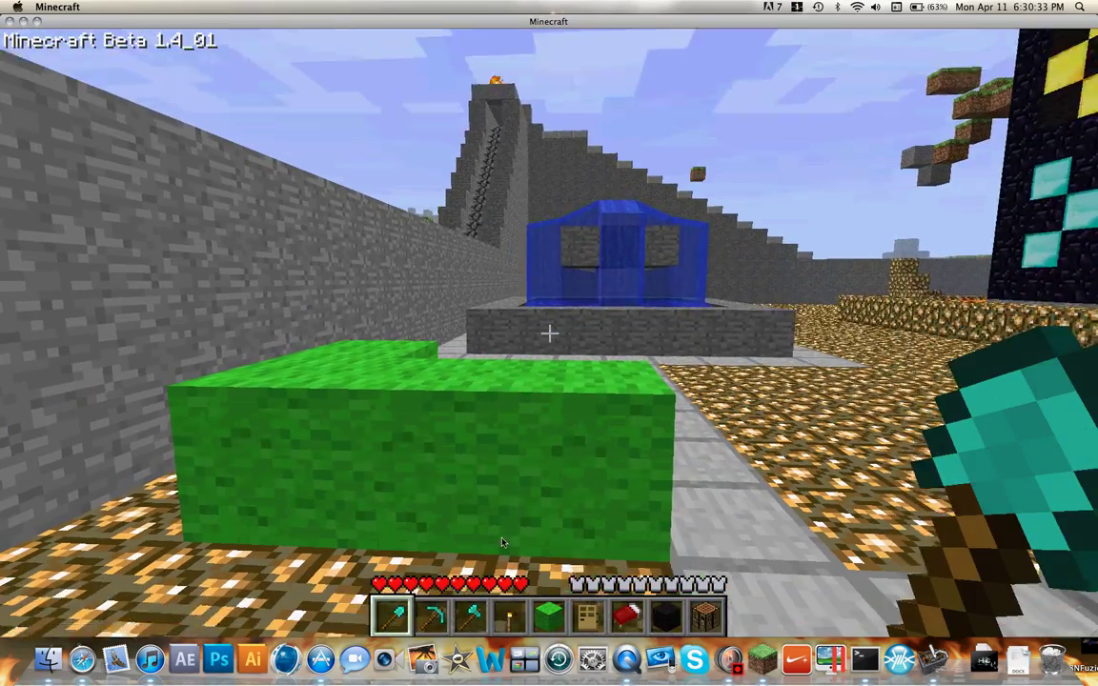
# Break the green wool blocks on the glowstone floor near the fountain with the diamond shovel.
pyautogui.click(503, 541)
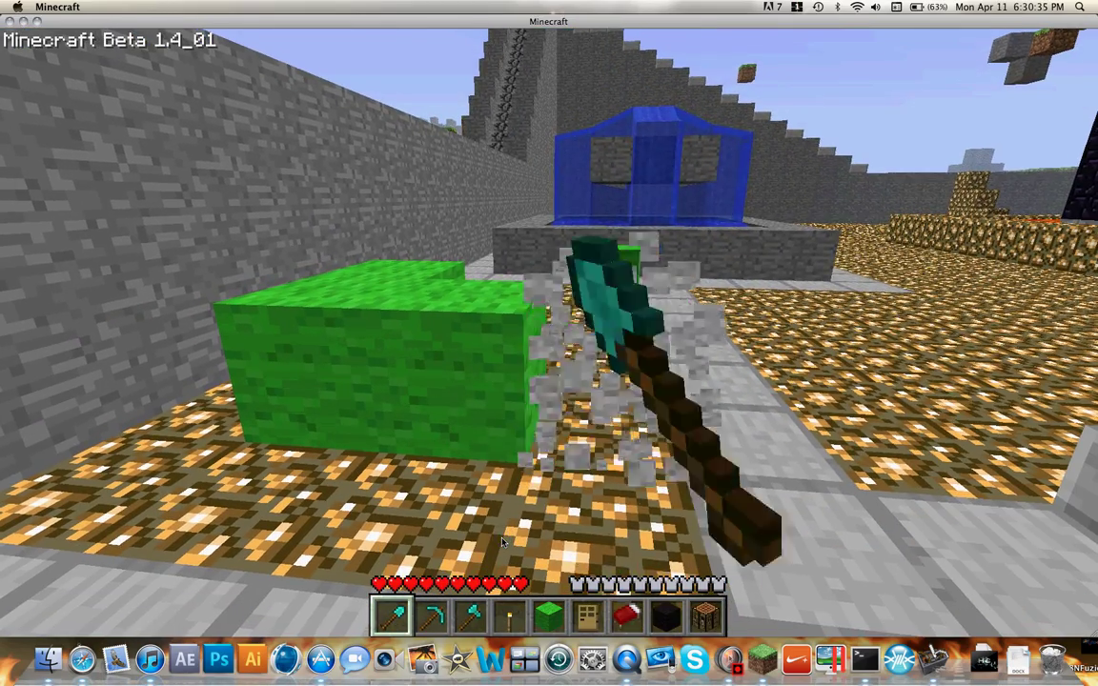
pyautogui.click(502, 542)
pyautogui.press('w')
pyautogui.click(502, 541)
pyautogui.click(503, 541)
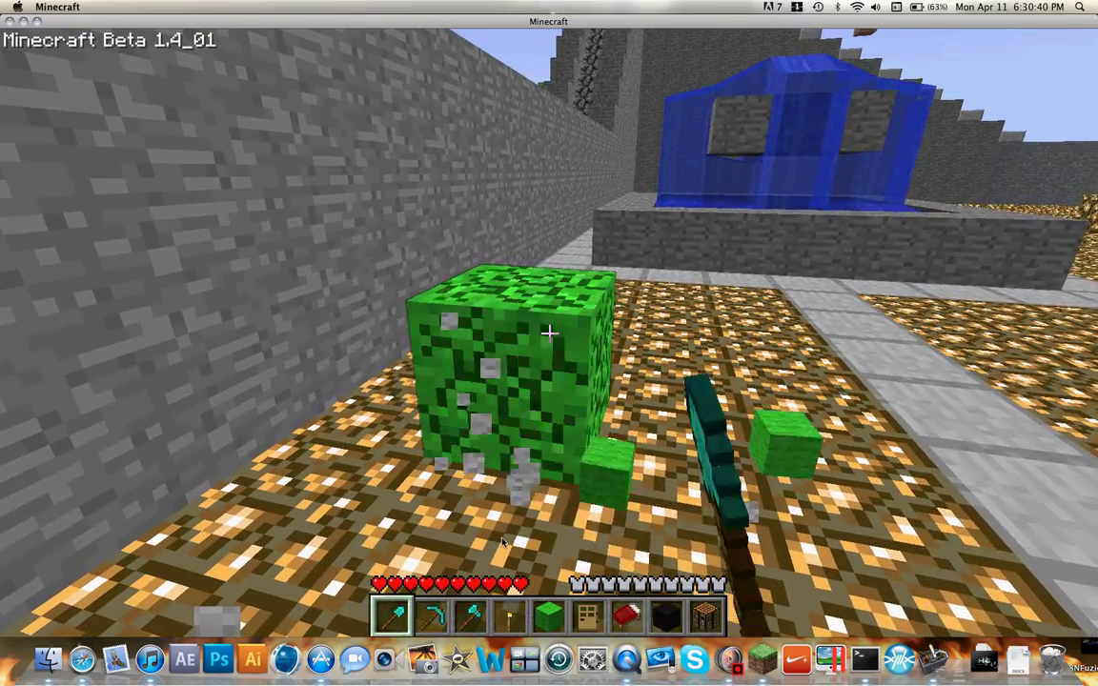
pyautogui.click(502, 540)
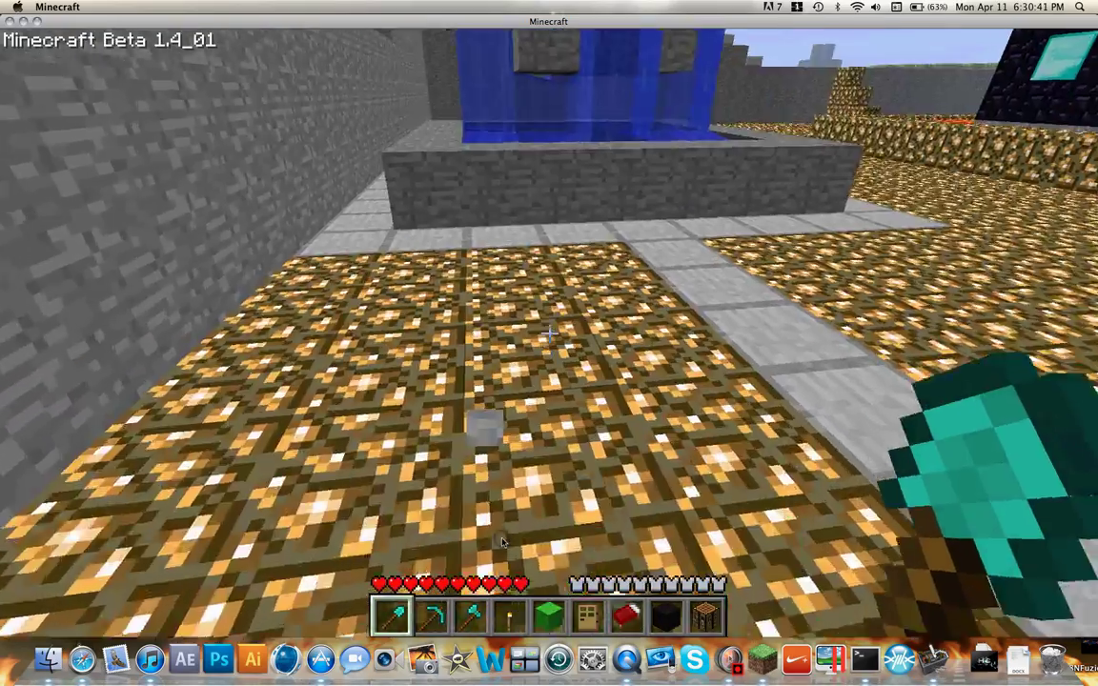
# Walk across the courtyard and up the diamond and stone stairs into the obsidian building.
pyautogui.press('w')
pyautogui.press('space')
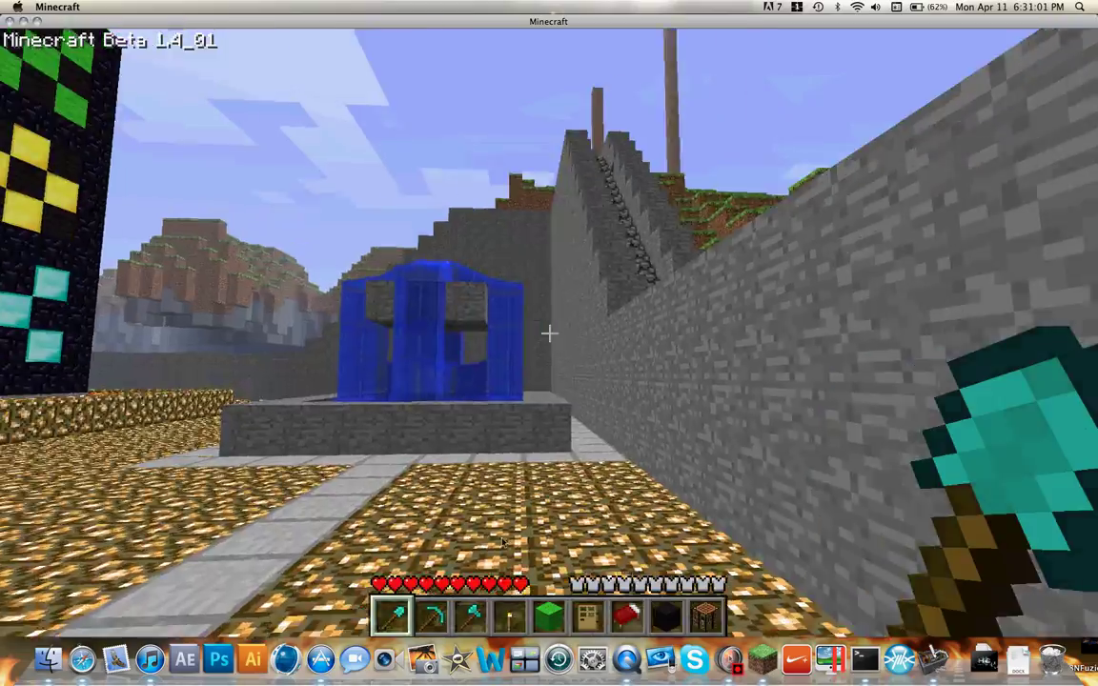
pyautogui.press('w')
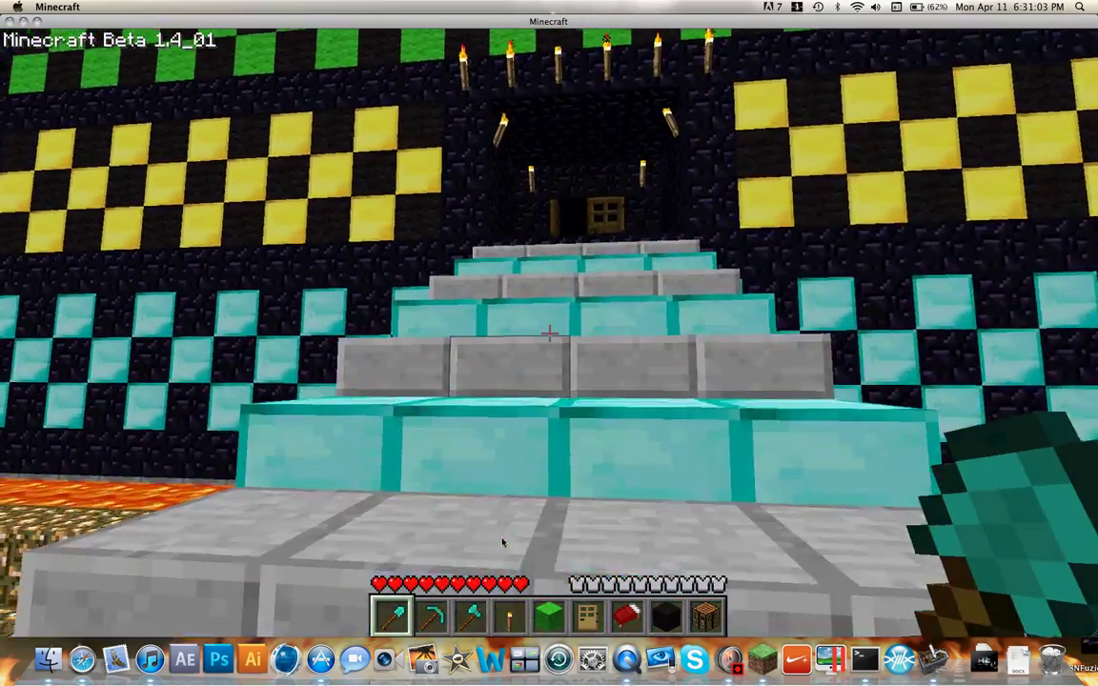
pyautogui.press('w')
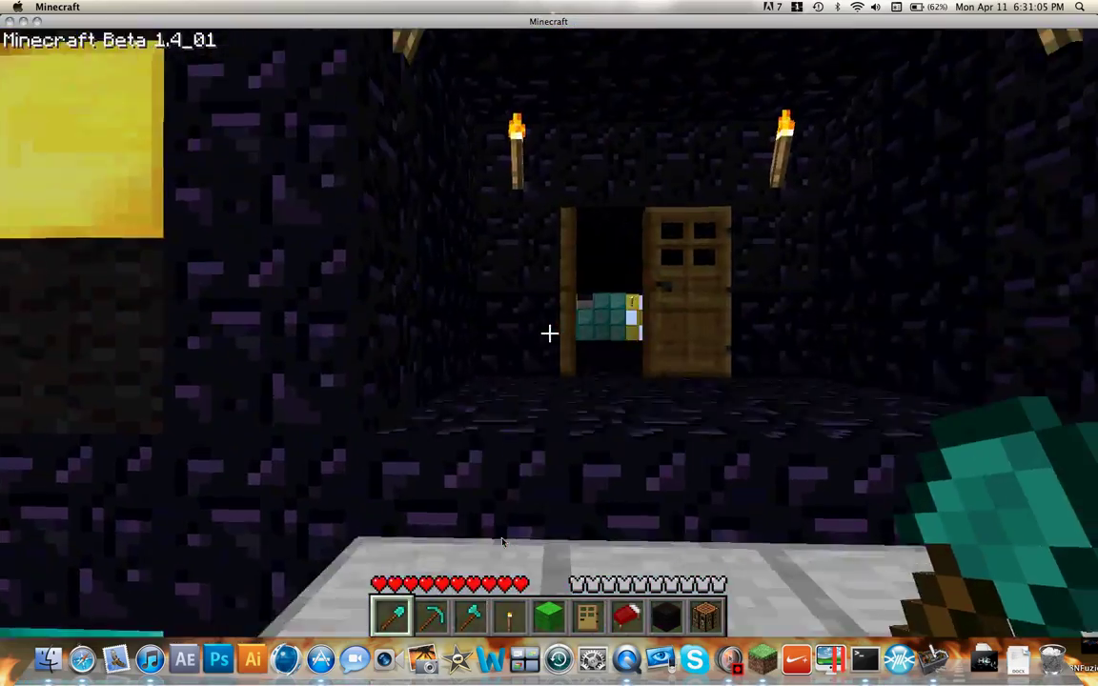
pyautogui.press('w')
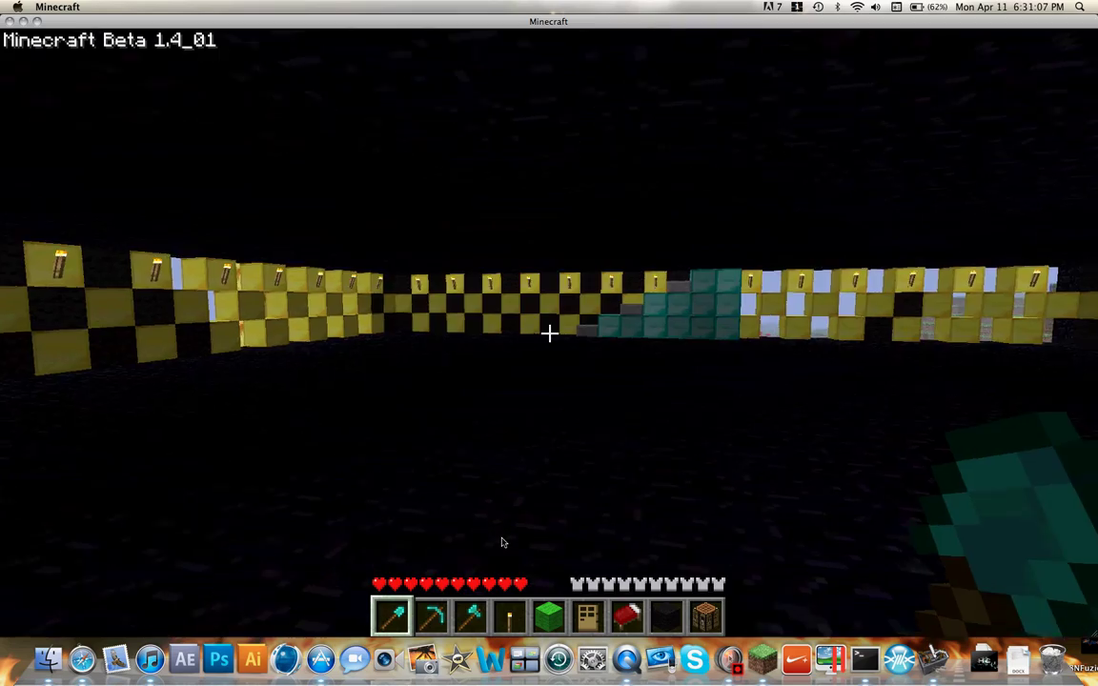
# Cross the gold-checkered floor, climb to the upper floor and look at the lava window and surrounding landscape.
pyautogui.press('w')
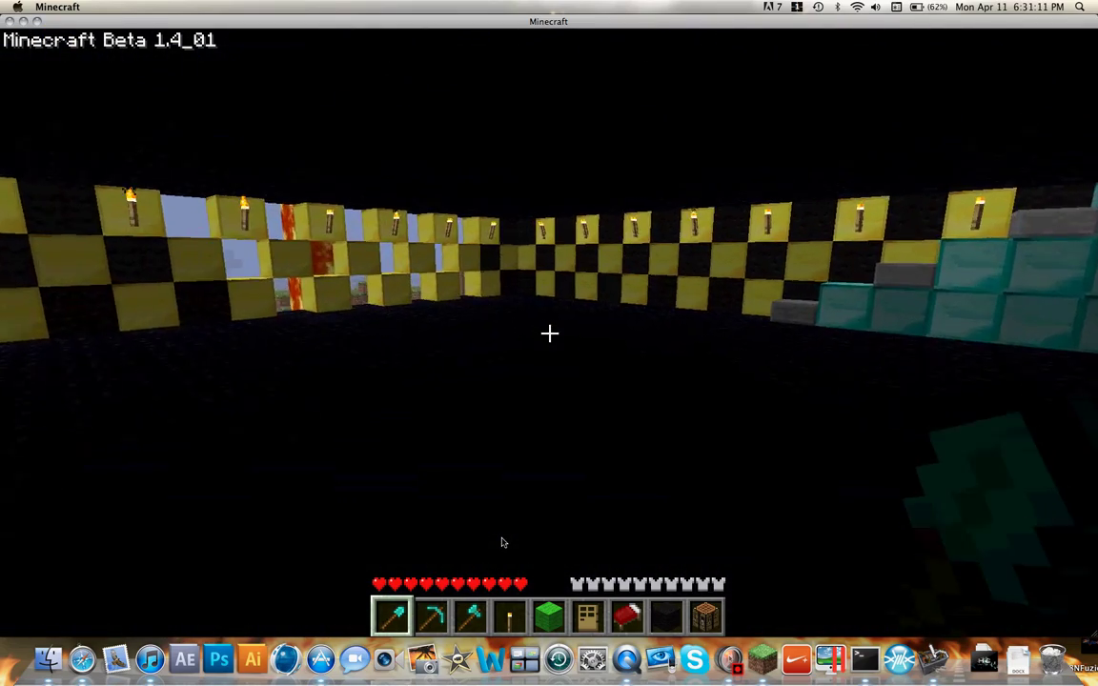
pyautogui.press('w')
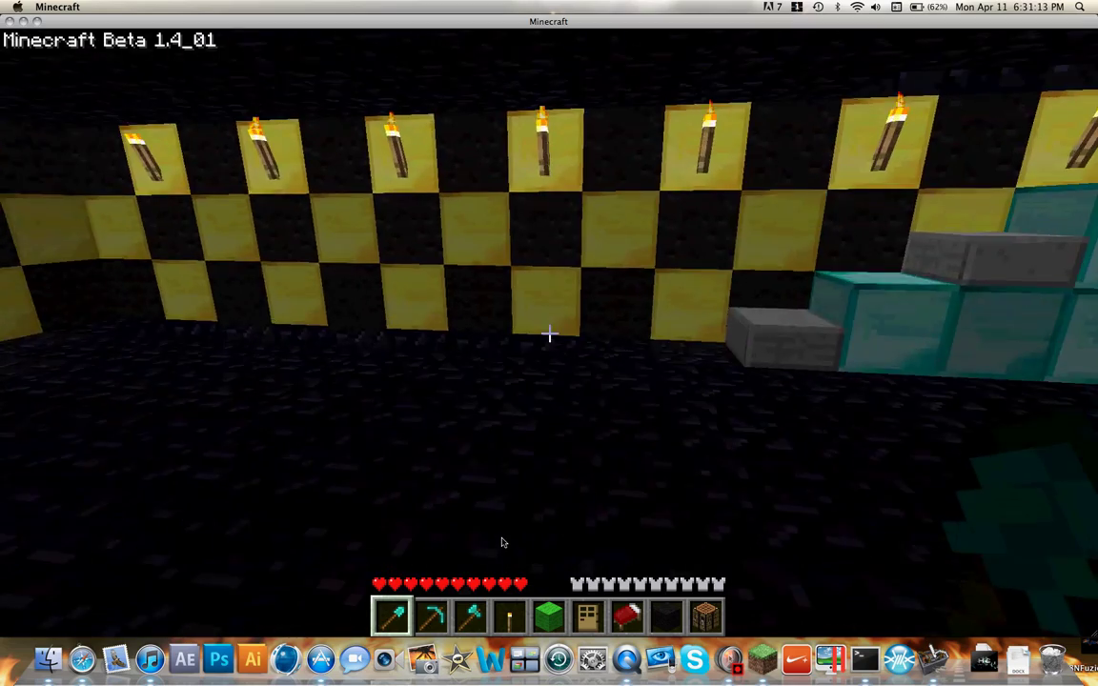
pyautogui.press('w')
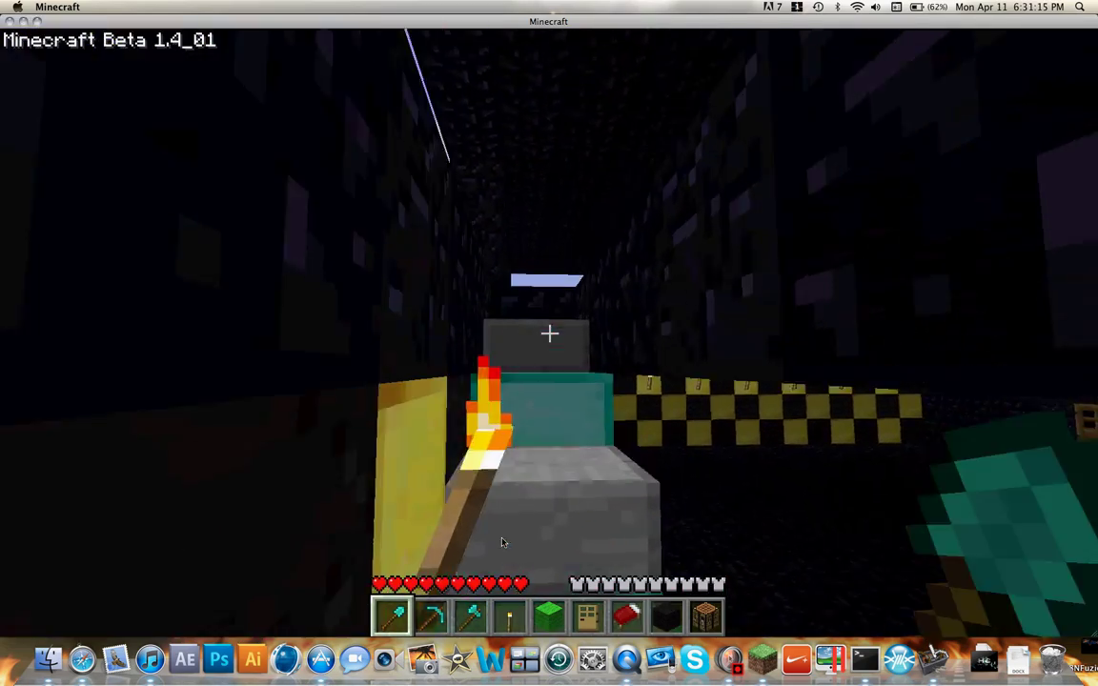
pyautogui.press('w')
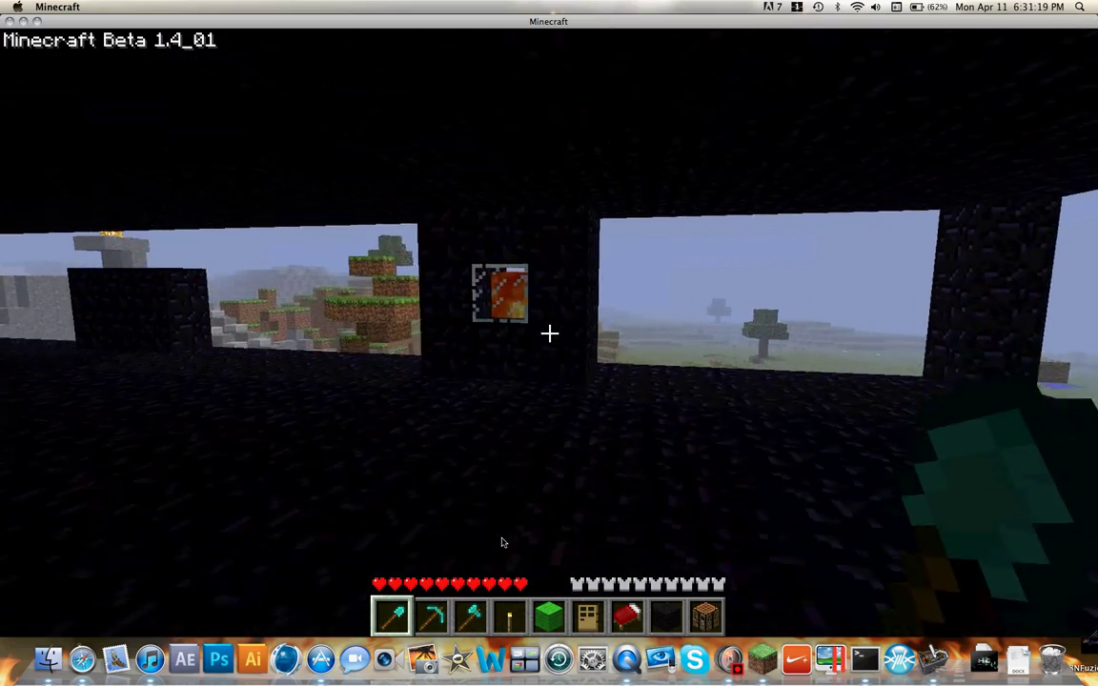
pyautogui.press('w')
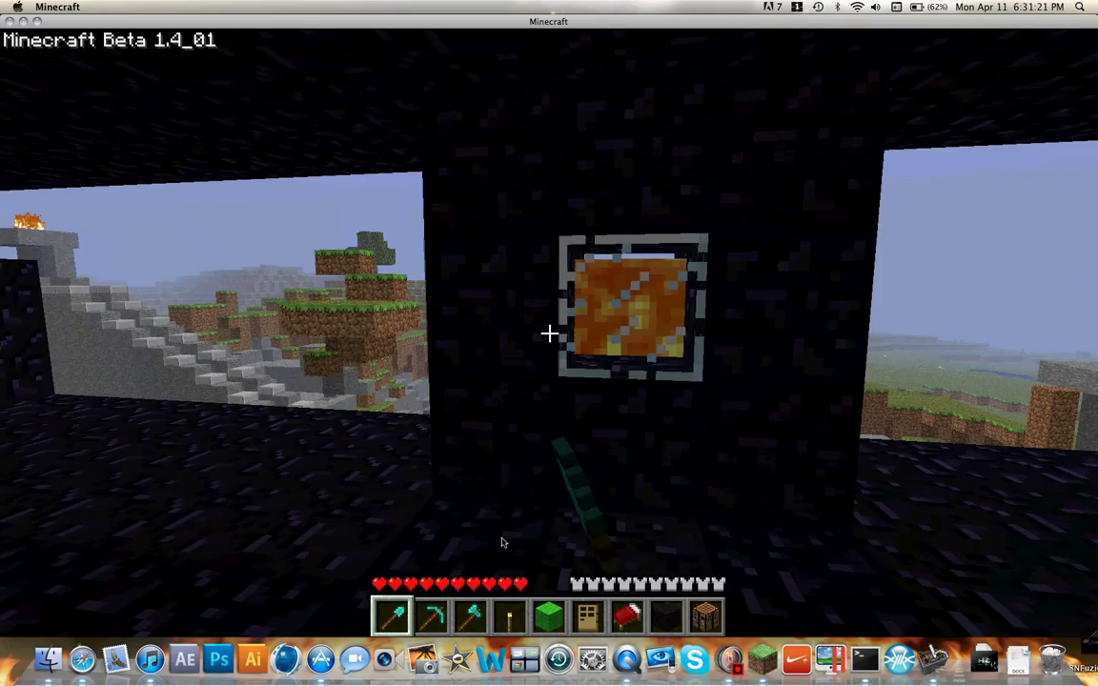
pyautogui.press('w')
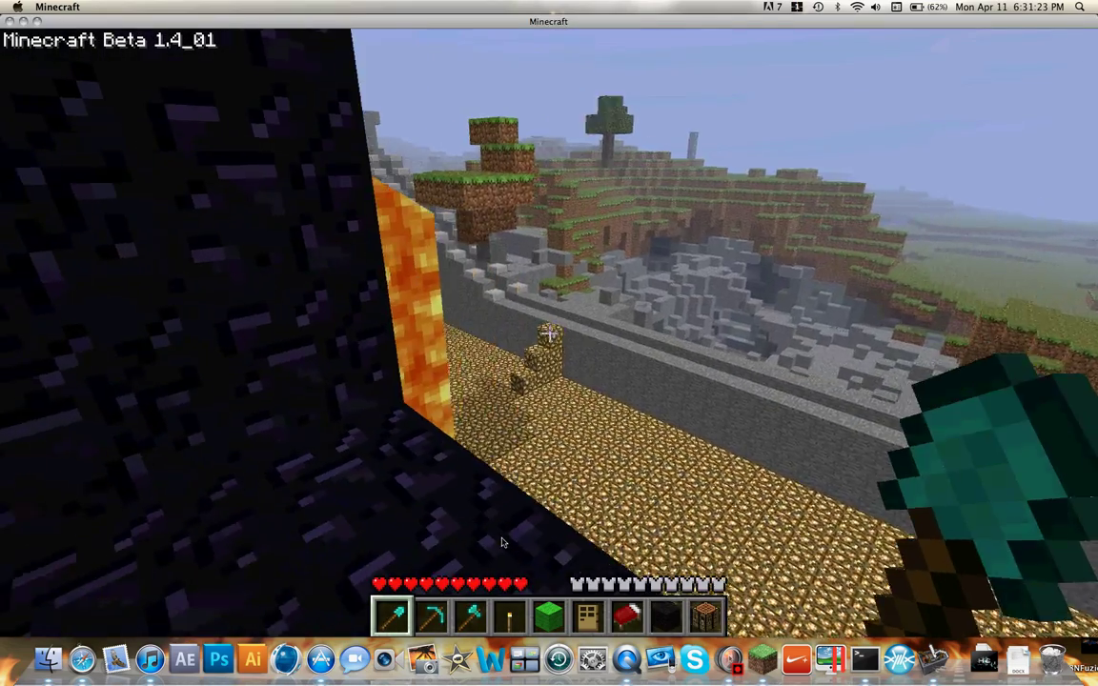
pyautogui.press('w')
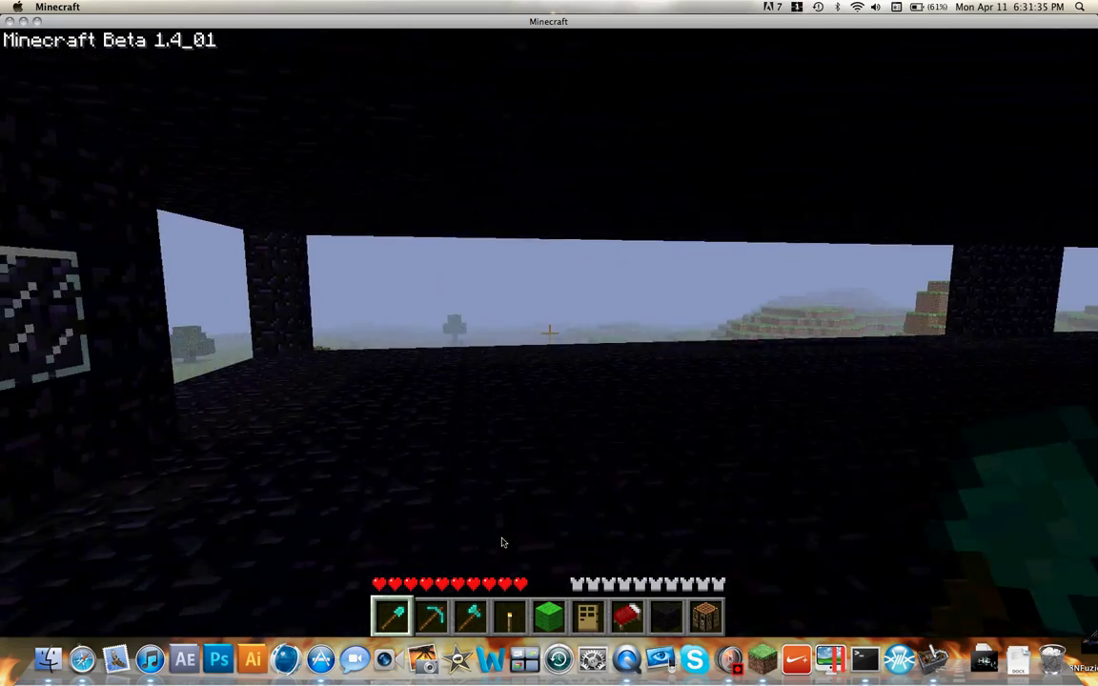
# Descend the stairs to view the diamond-checkered floor, and climb back up to the gold-checkered floor.
pyautogui.press('w')
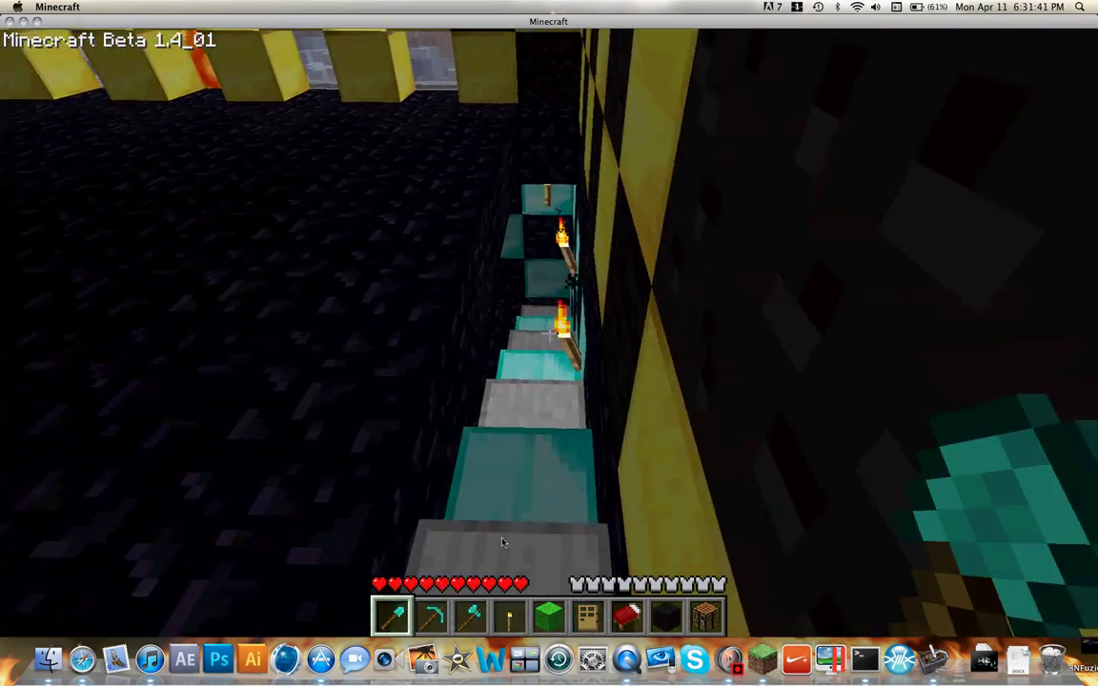
pyautogui.press('w')
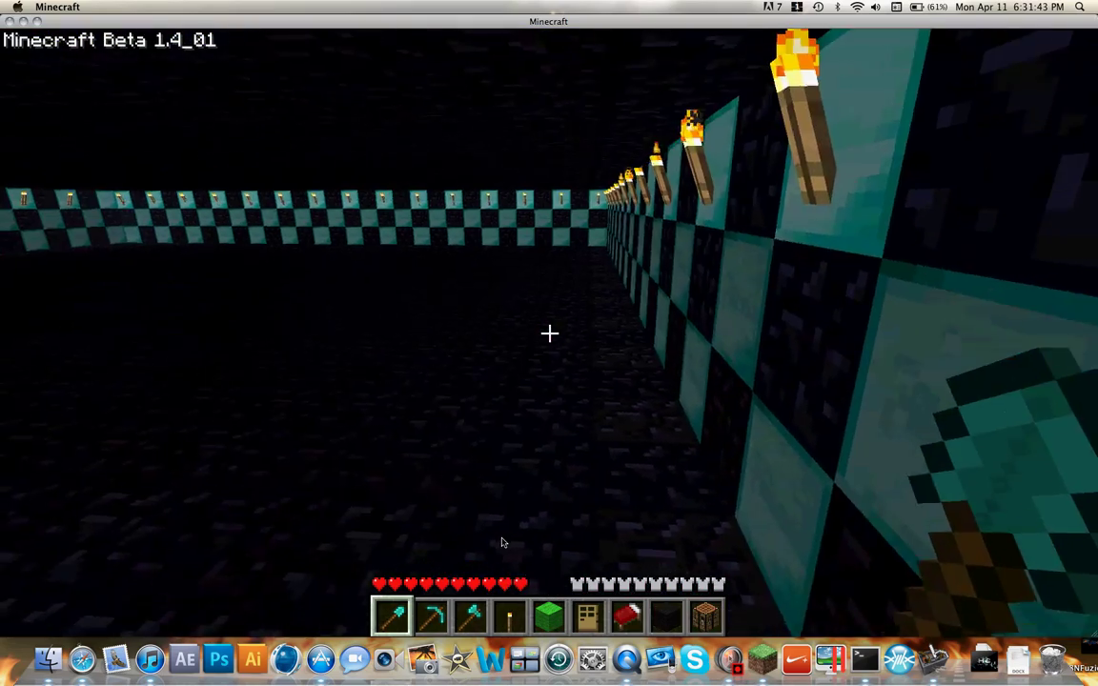
pyautogui.press('w')
pyautogui.press('w')
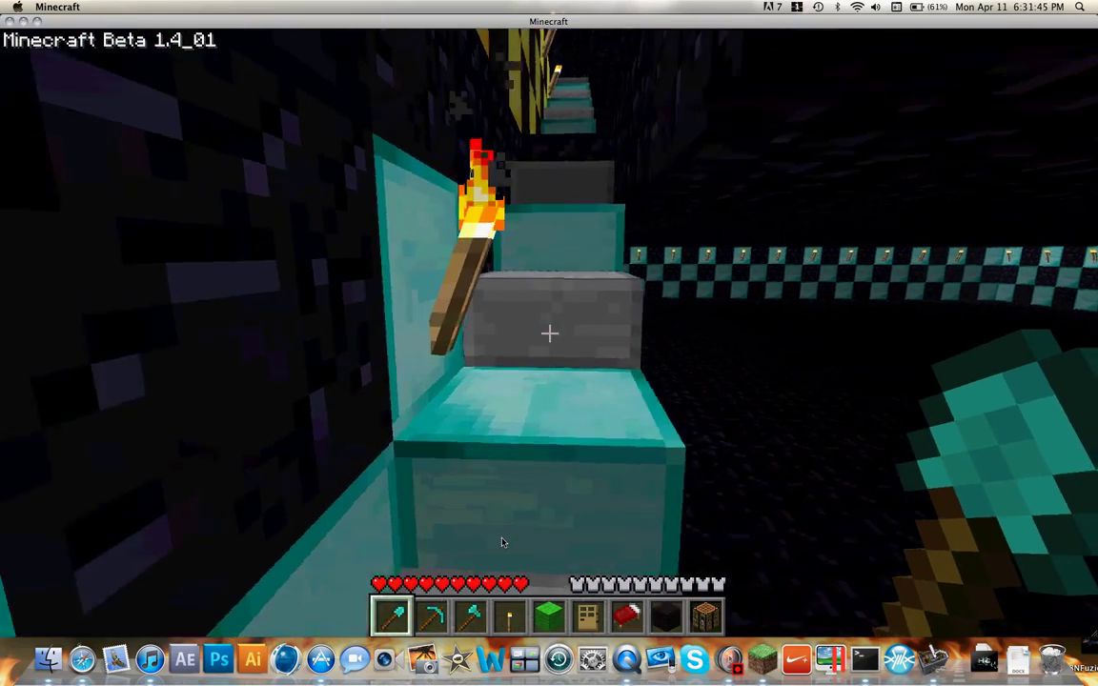
pyautogui.press('w')
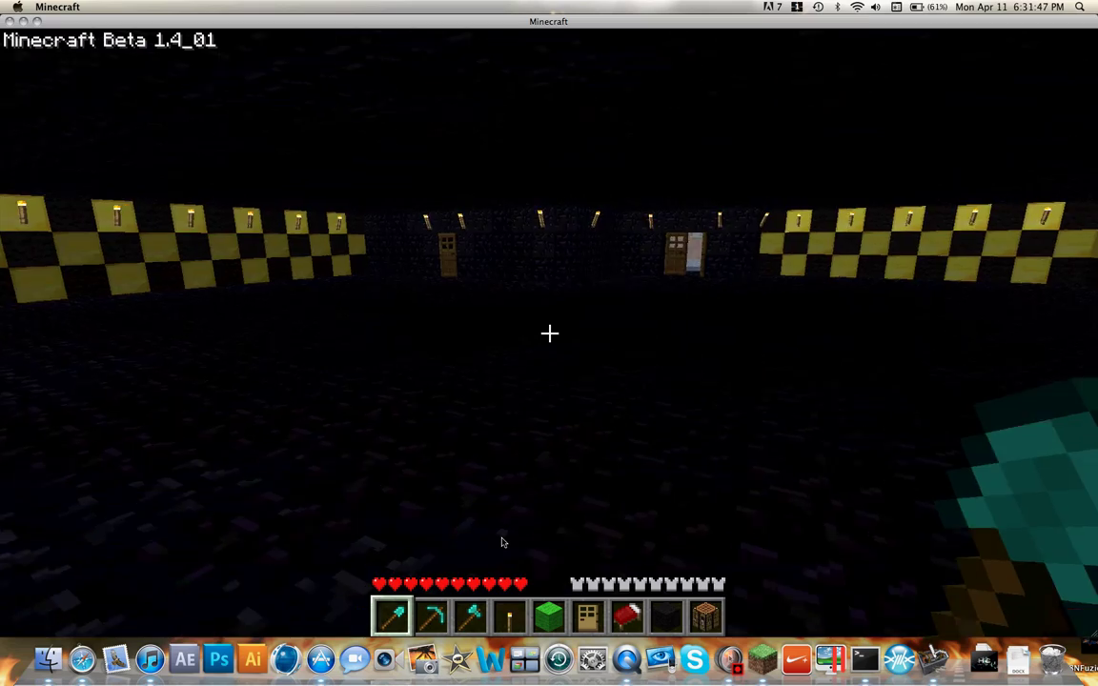
# Leave the building through the front doors and view the fountains, courtyard and building front from outside.
pyautogui.press('a')
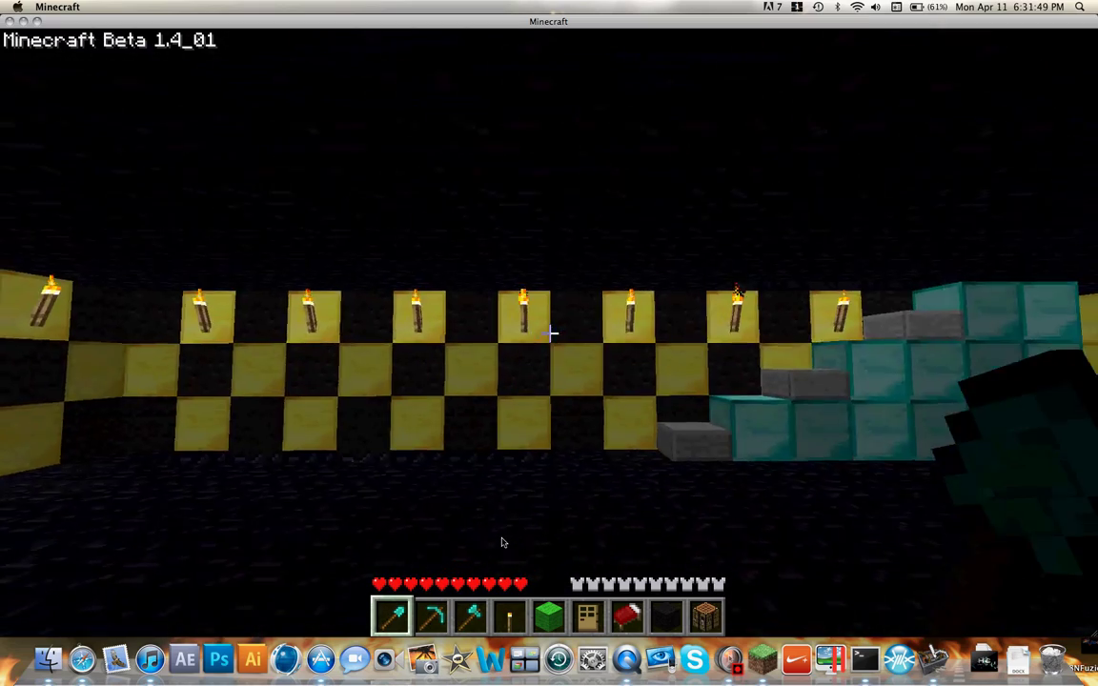
pyautogui.press('w')
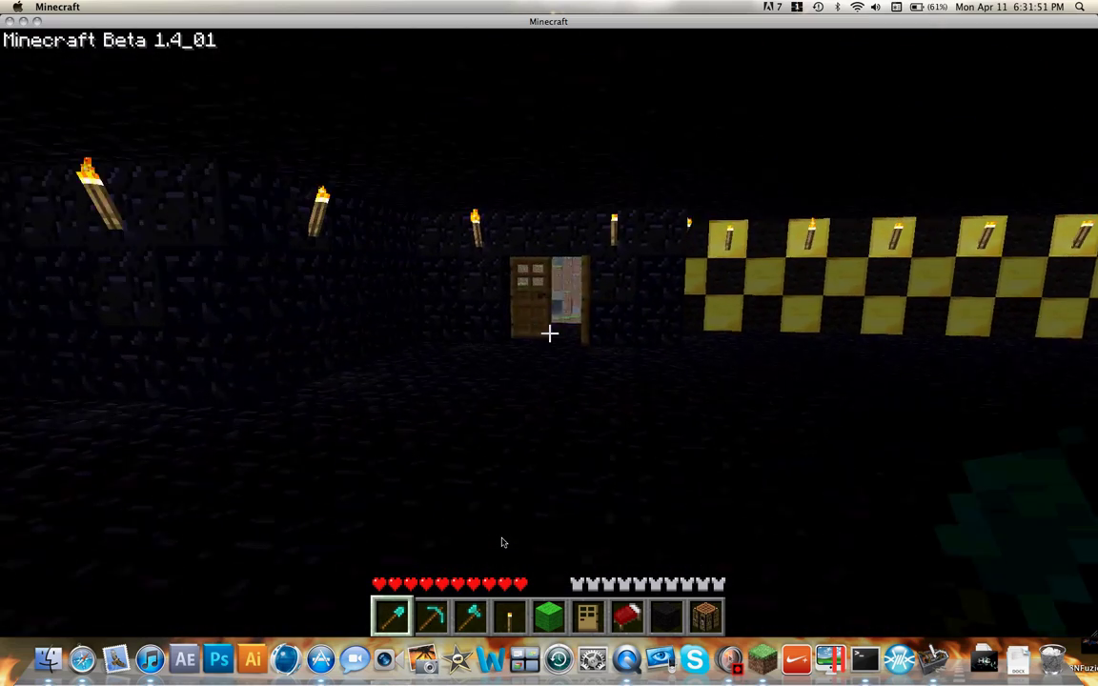
pyautogui.press('w')
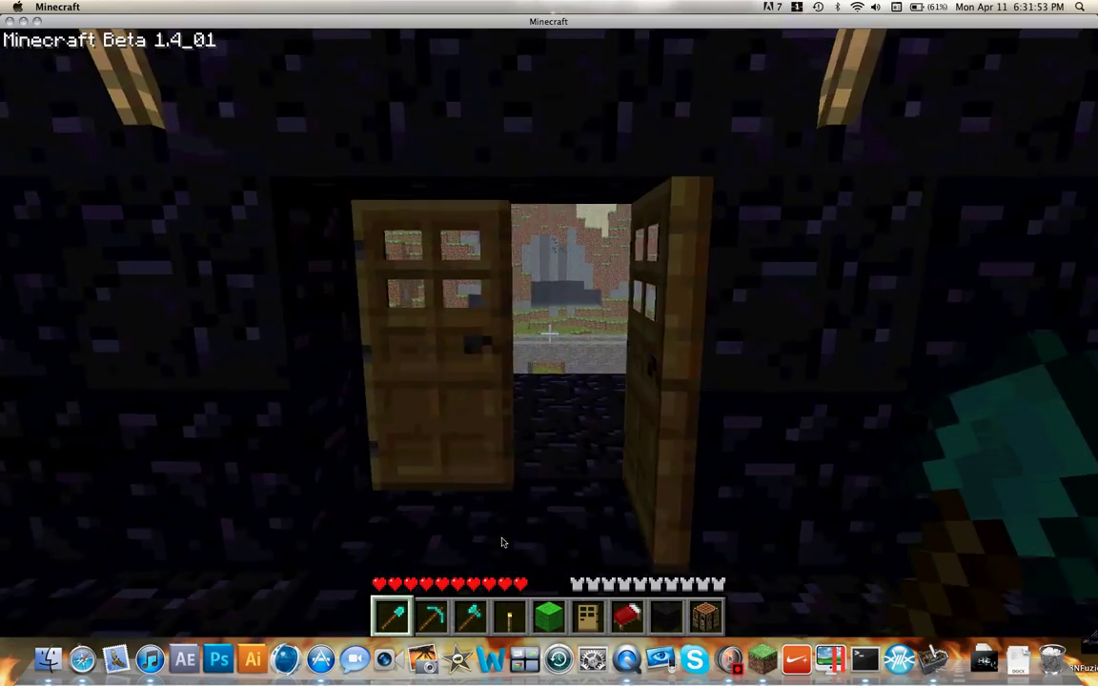
pyautogui.press('w')
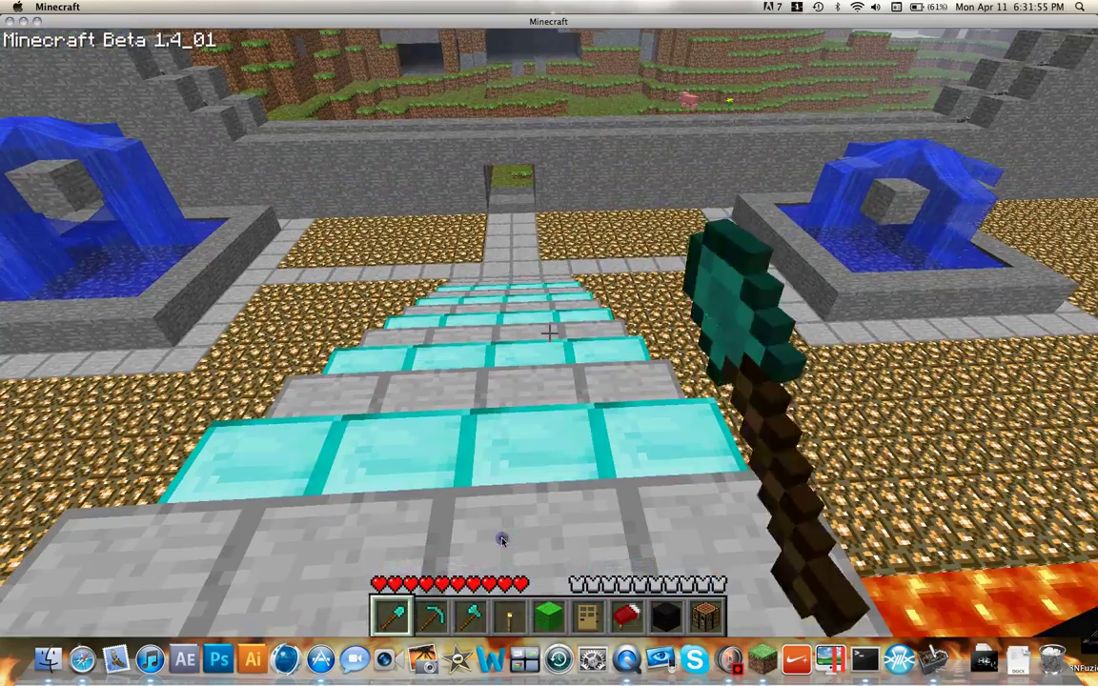
pyautogui.press('w')
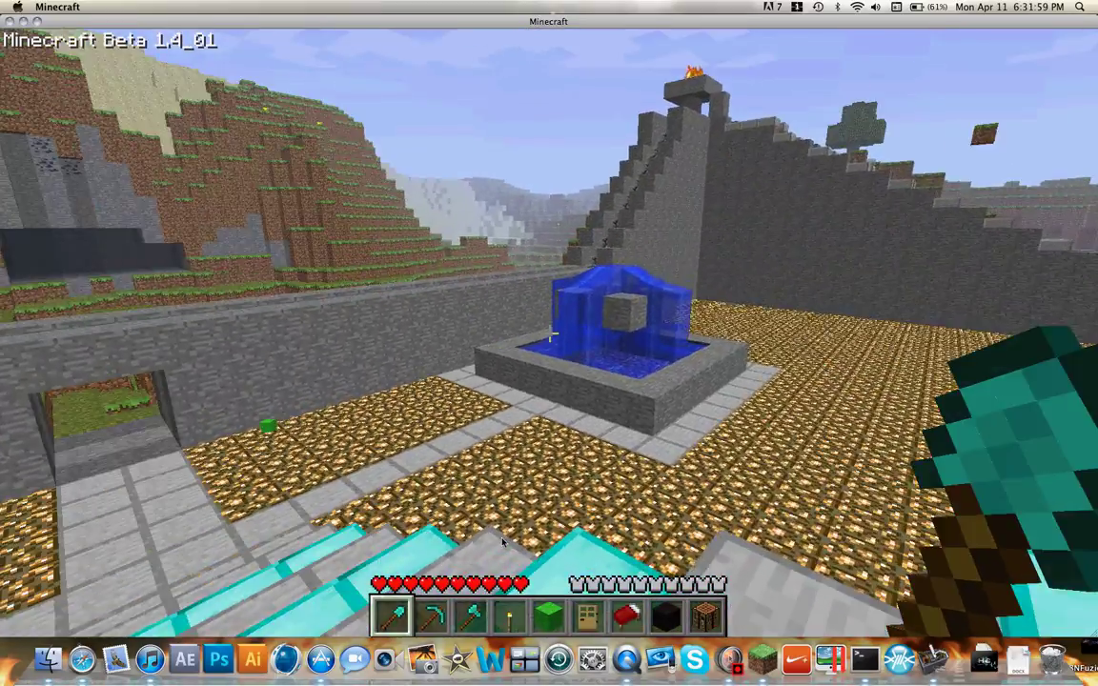
pyautogui.press('w')
pyautogui.press('w')
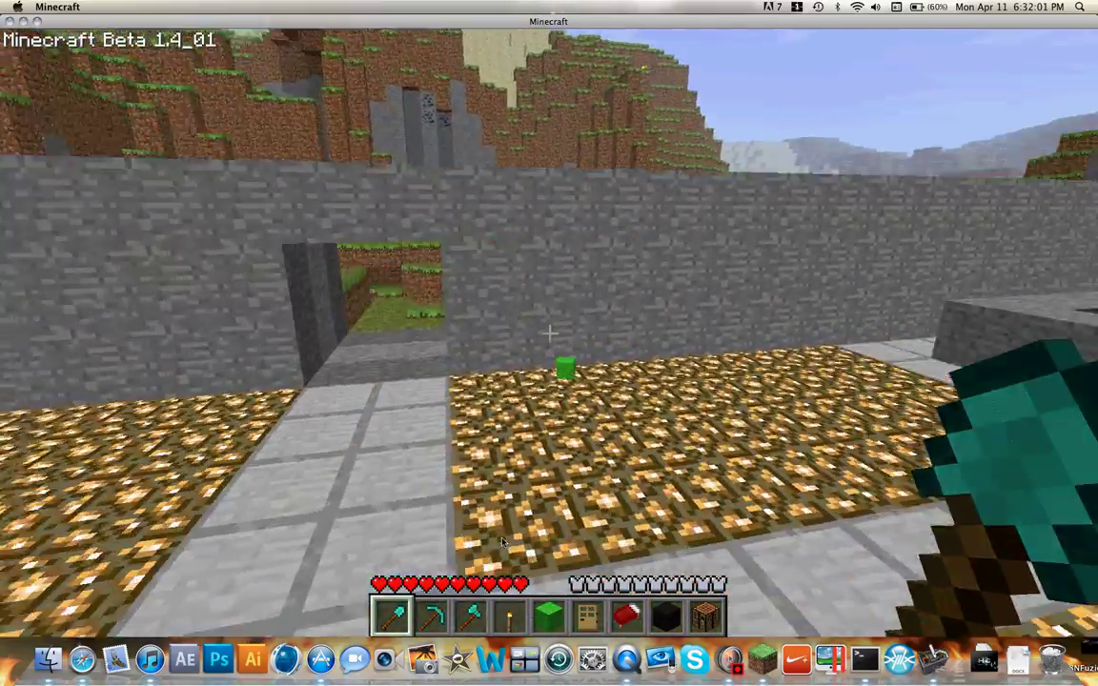
pyautogui.press('d')
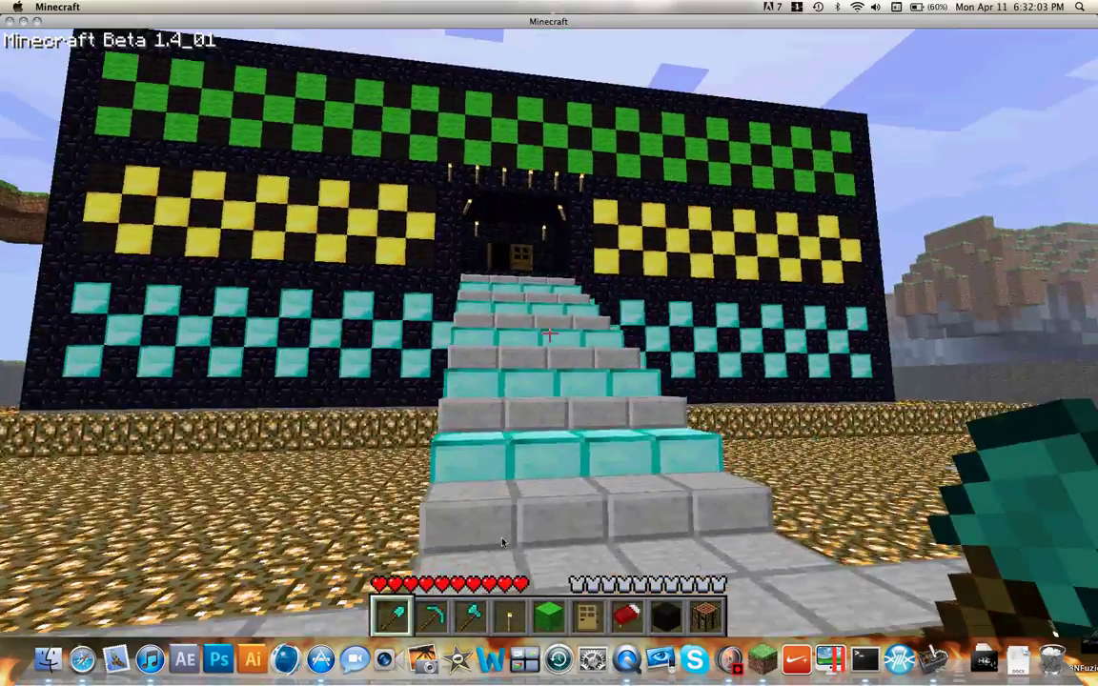